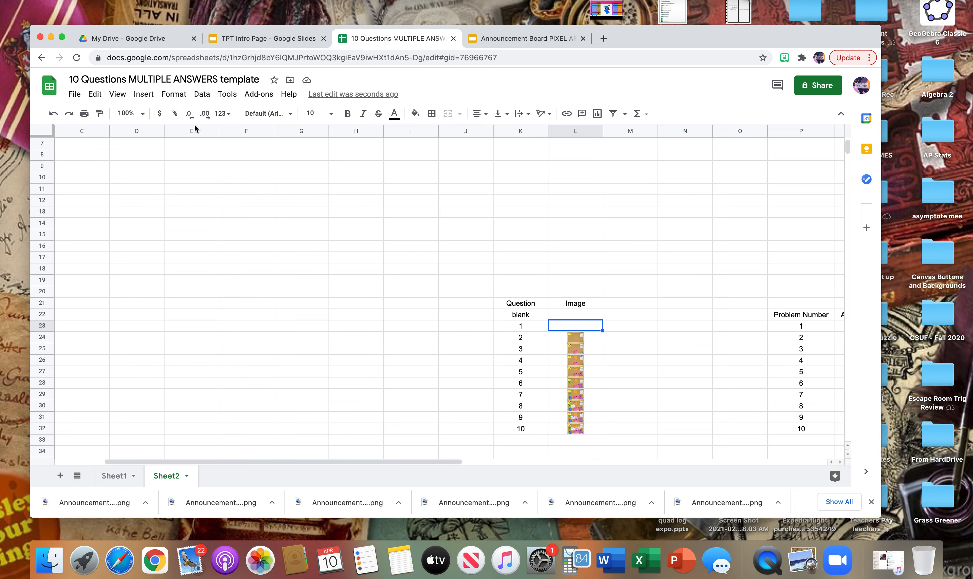
Step: Insert the downloaded announcement board PNG as an in-cell image for question 1 in cell L23
left_click(142, 96)
mouse_move(165, 263)
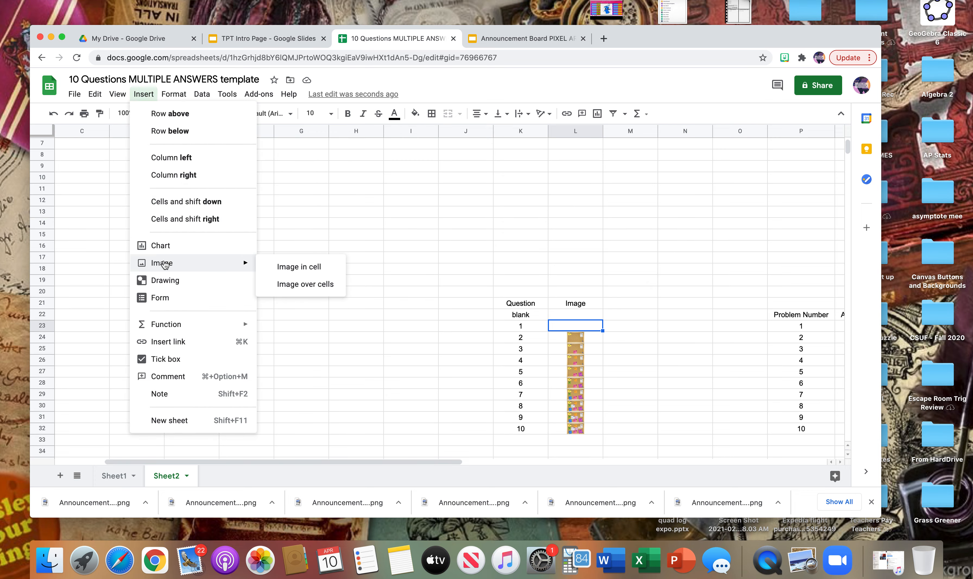
left_click(282, 267)
left_click_drag(119, 490, 319, 367)
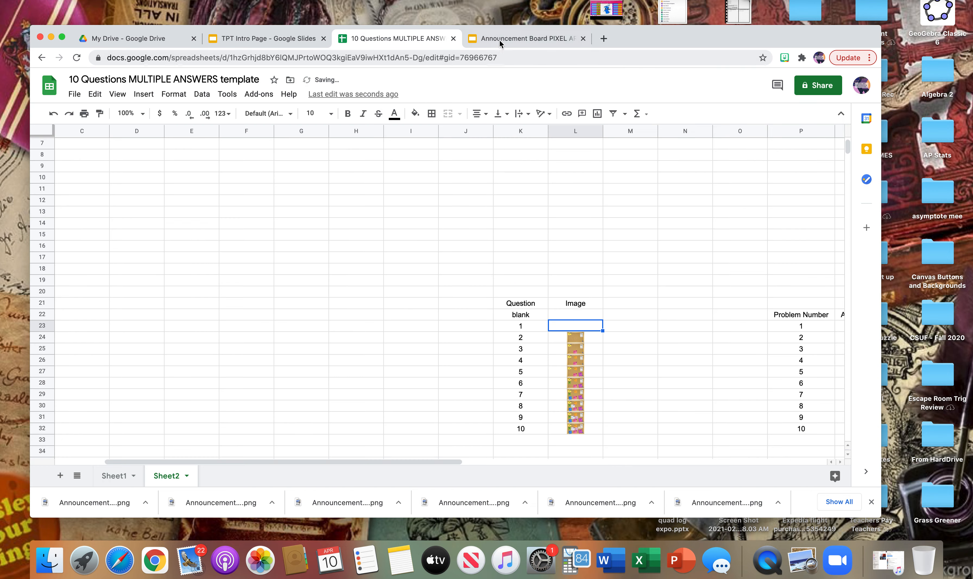
Step: Switch to the Announcement Board presentation and download slide 11, the board without notes, as a PNG image
left_click(502, 39)
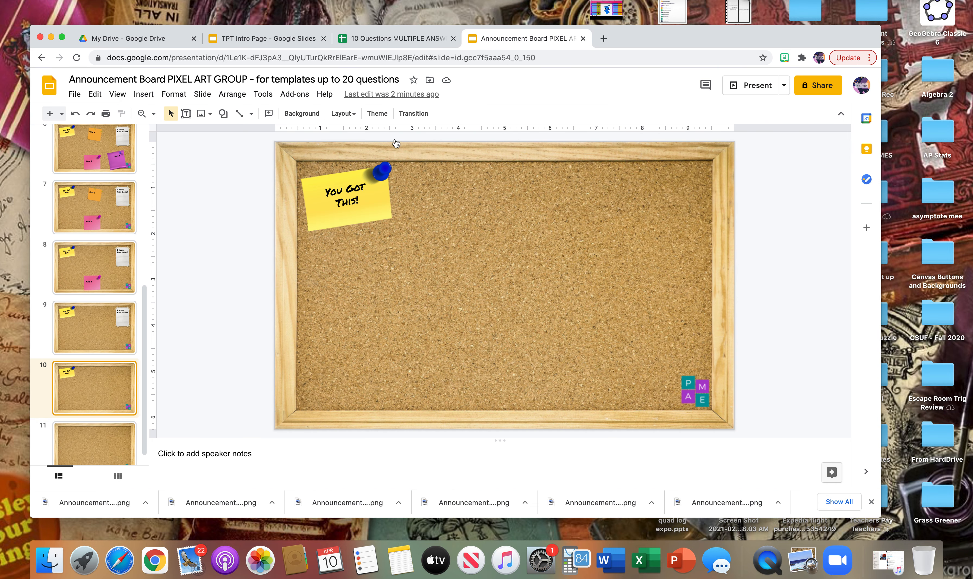
left_click(123, 445)
left_click(81, 98)
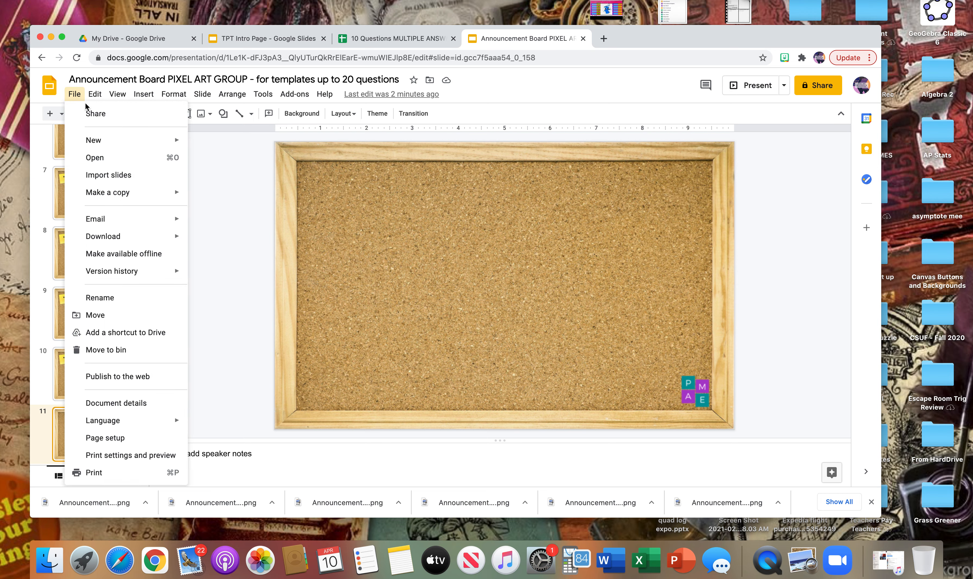
mouse_move(182, 237)
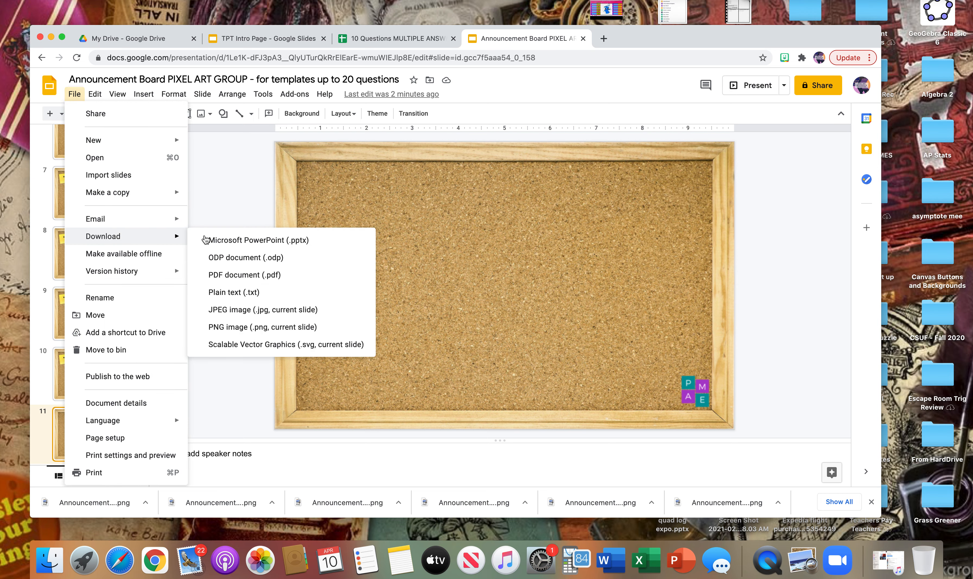
left_click(250, 327)
Step: Back in the spreadsheet template, insert the downloaded empty board PNG as an in-cell image in L22, beside "blank"
left_click(395, 38)
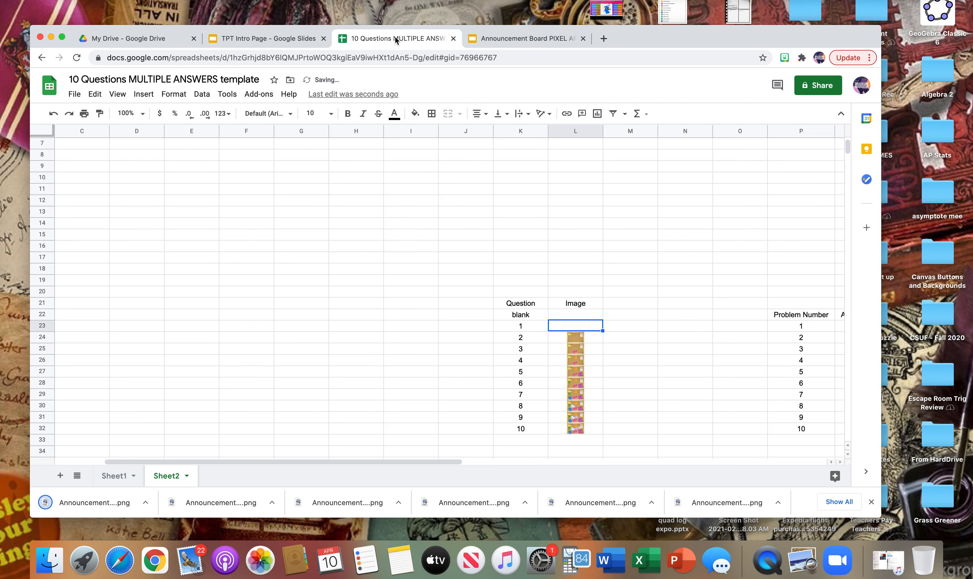
left_click(572, 314)
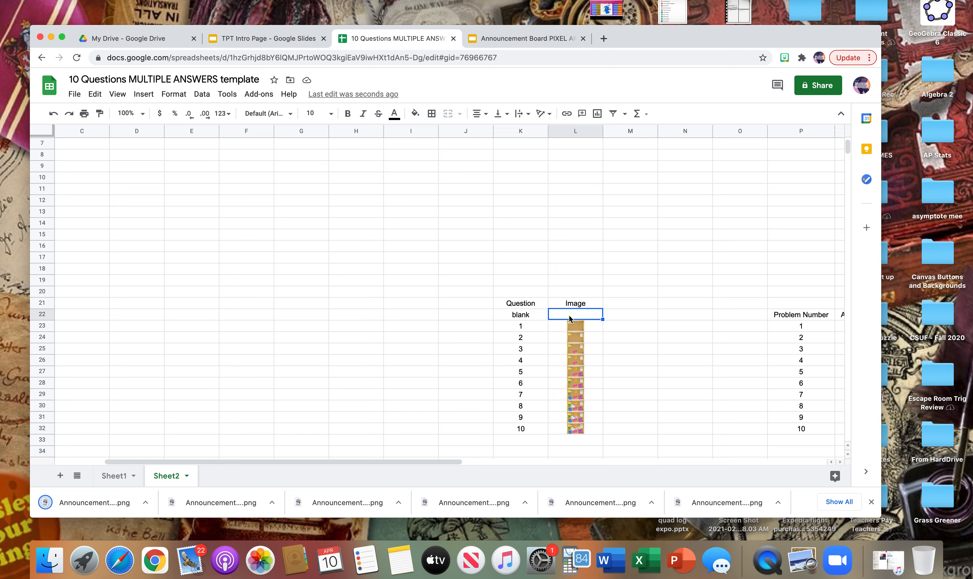
left_click(146, 94)
mouse_move(168, 267)
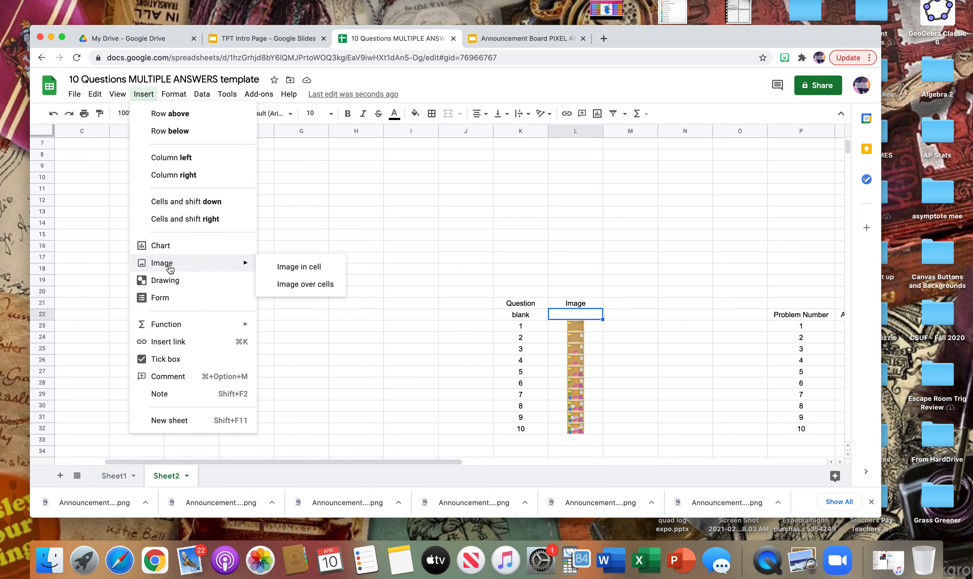
left_click(276, 262)
left_click_drag(95, 502, 348, 351)
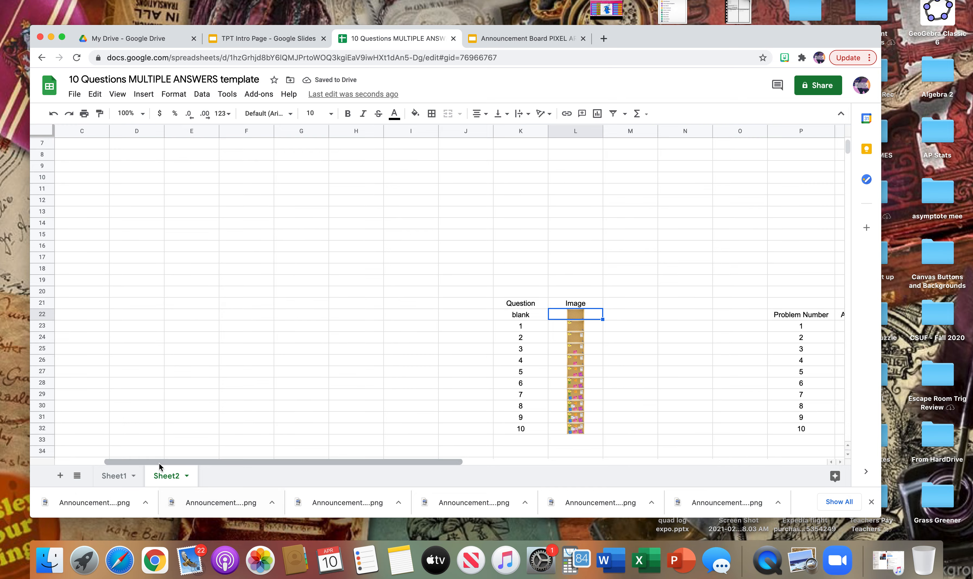
Step: Show Sheet1 in full screen and widen columns G and H so the board image fills its merged cell
left_click(118, 475)
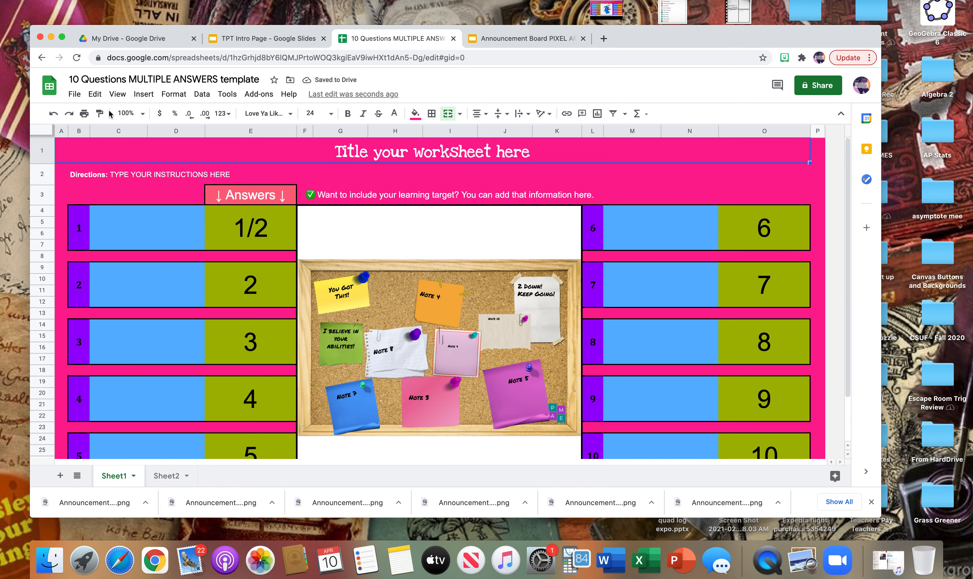
left_click(62, 37)
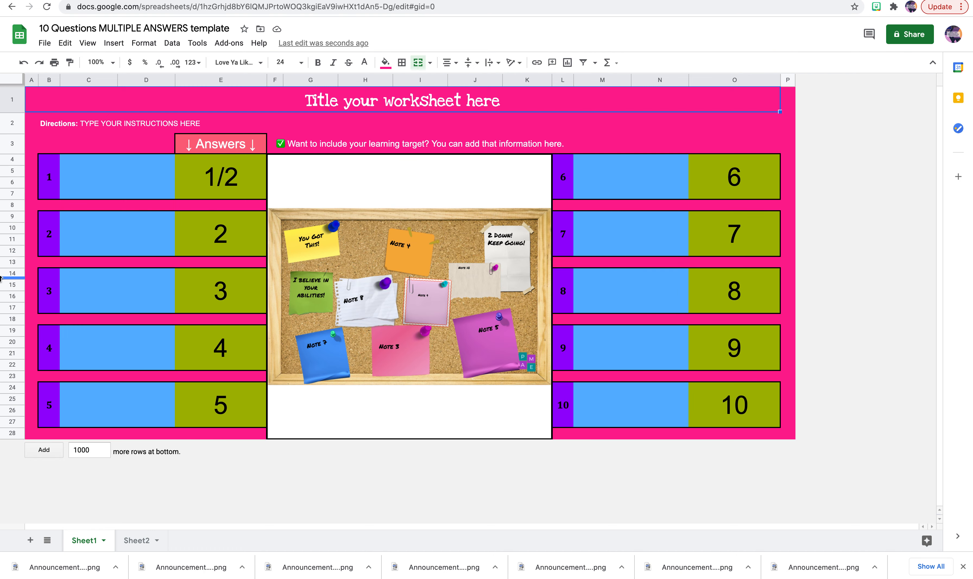
left_click(339, 209)
left_click_drag(338, 80, 460, 75)
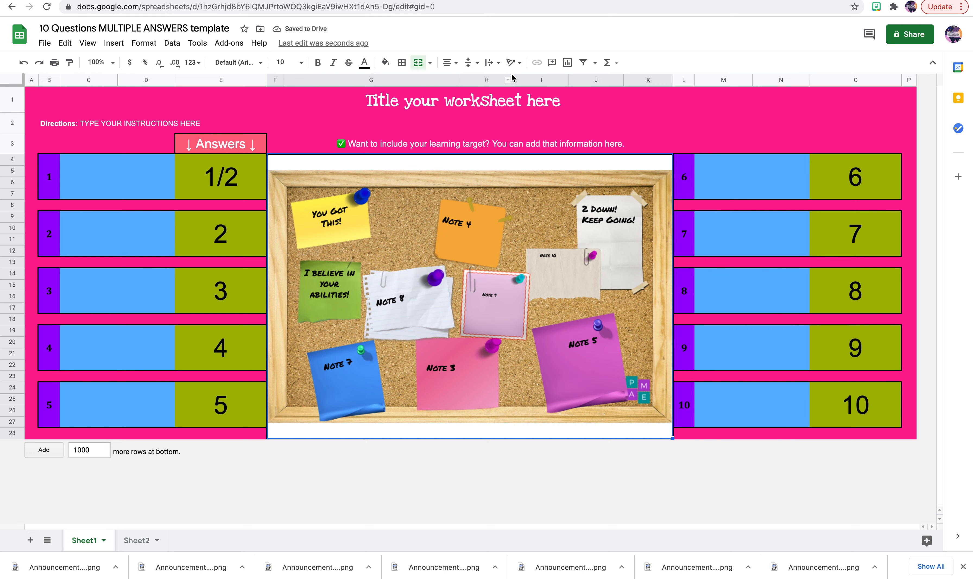
left_click_drag(514, 79, 546, 78)
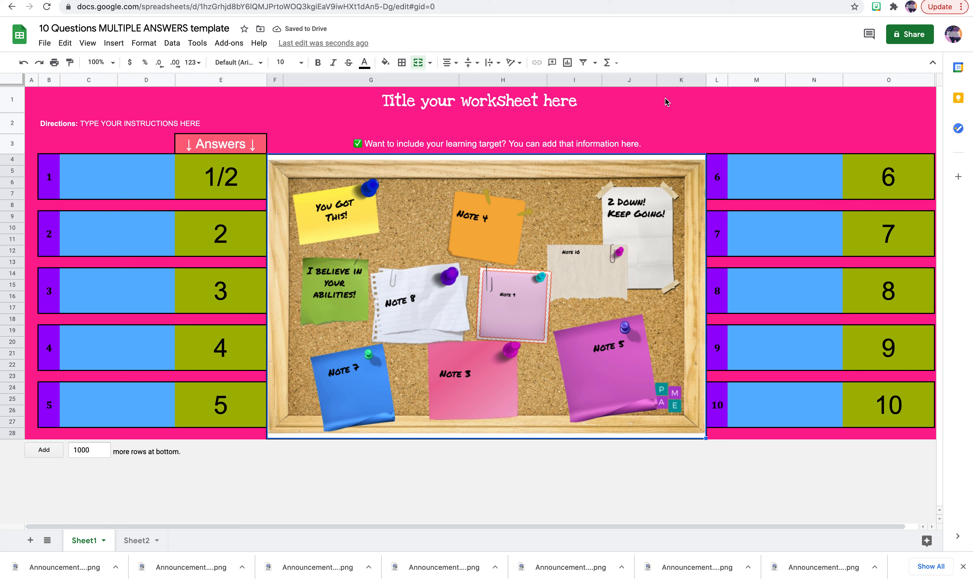
left_click_drag(546, 81, 549, 81)
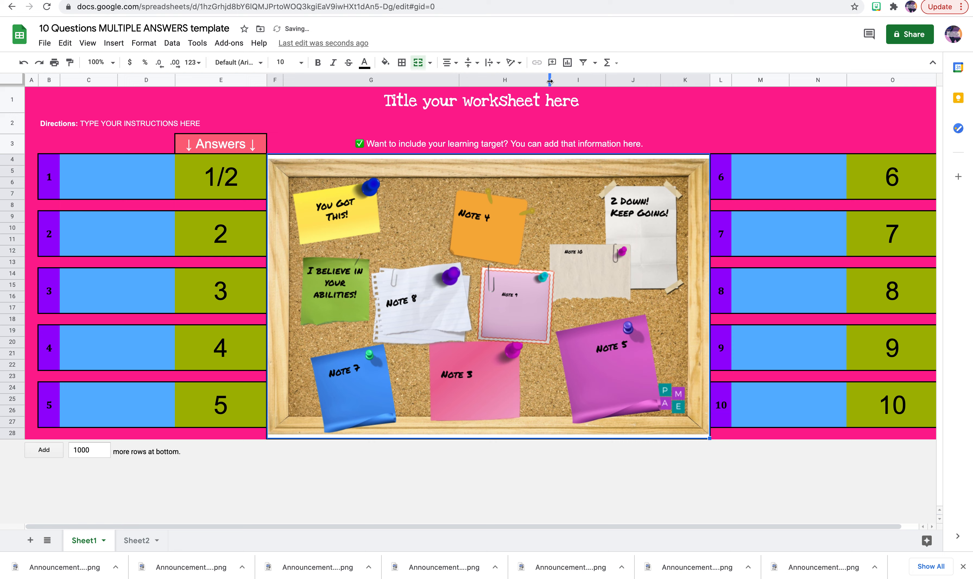
Step: Narrow the answer columns E and O together so the whole worksheet fits the screen width
left_click(229, 79)
left_click(888, 82, "ctrl")
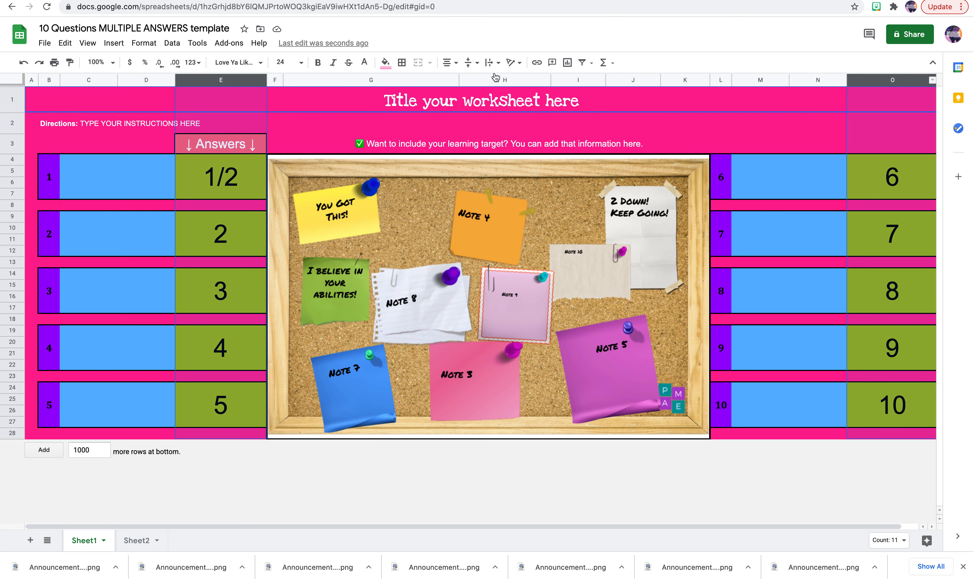
left_click_drag(267, 77, 247, 78)
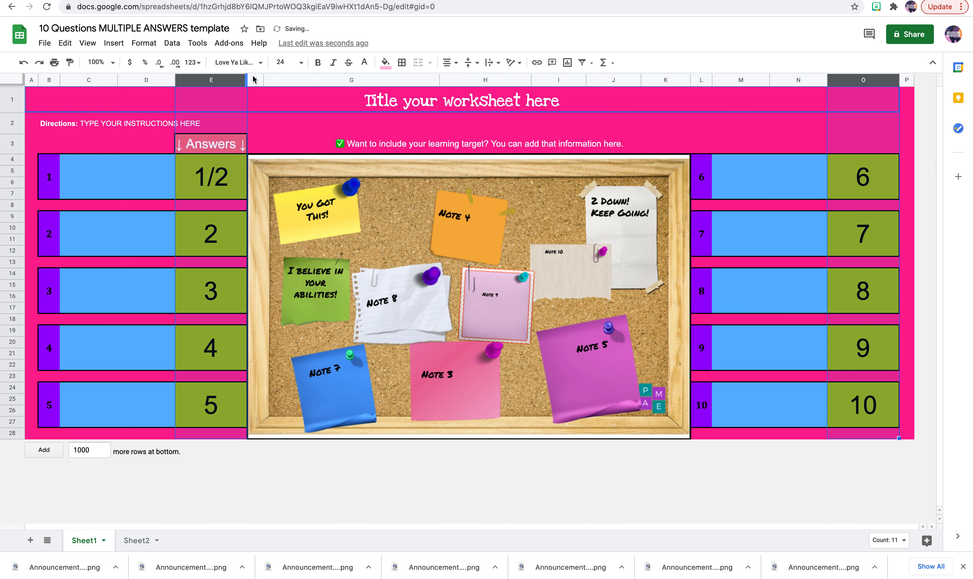
Step: Copy the "↓ Answers ↓" header from E3 to O3, above the answers for questions 6 to 10
left_click(227, 150)
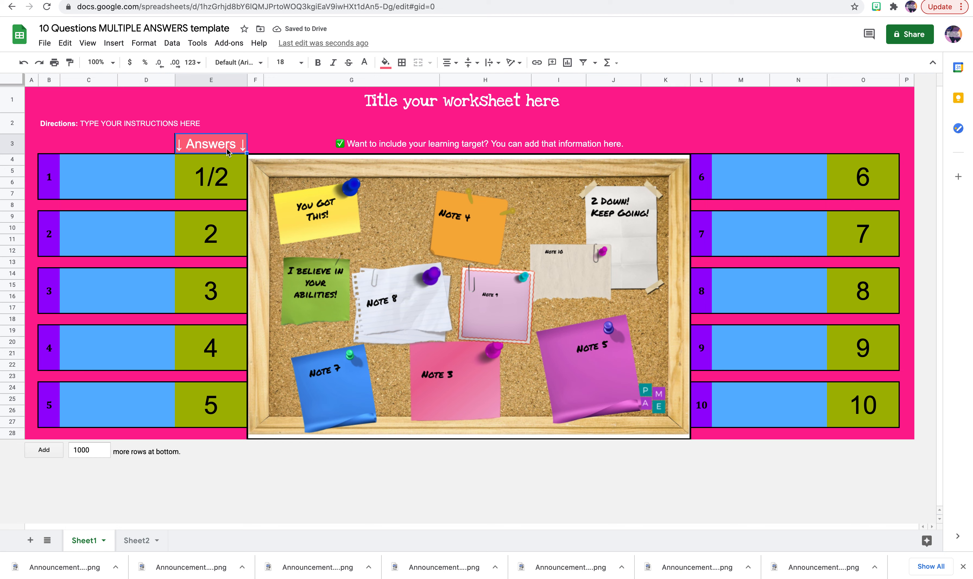
left_click(895, 142)
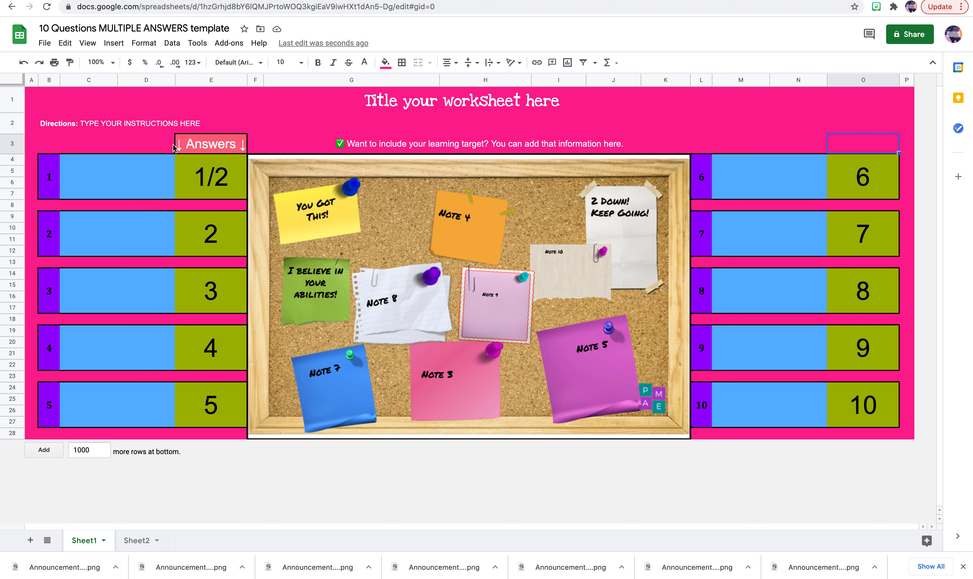
left_click(209, 141)
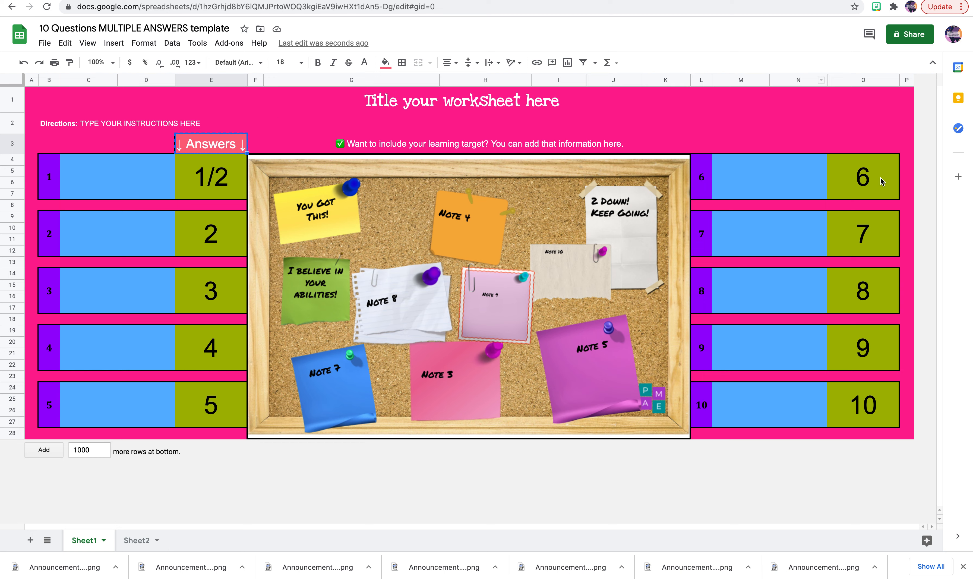
left_click(865, 149)
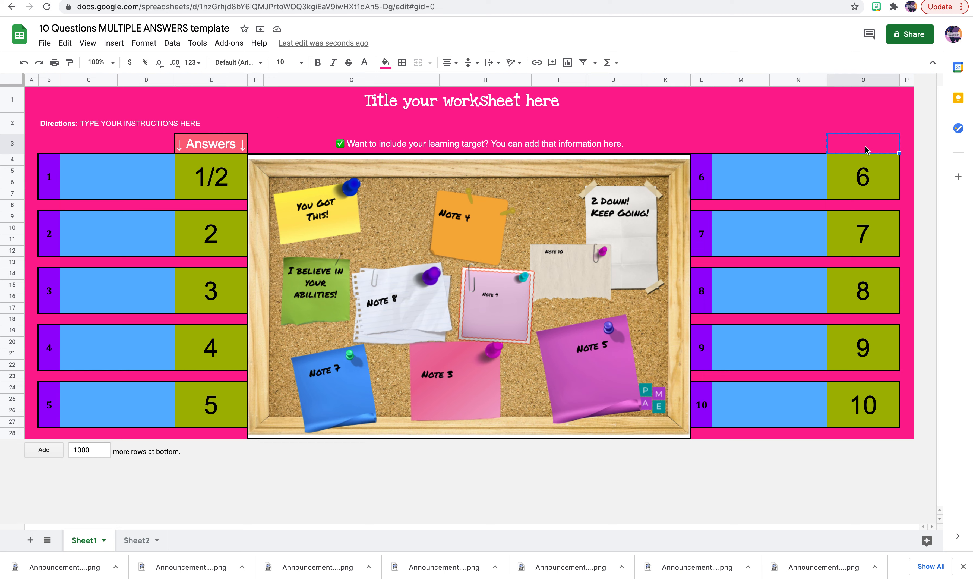
left_click(236, 151)
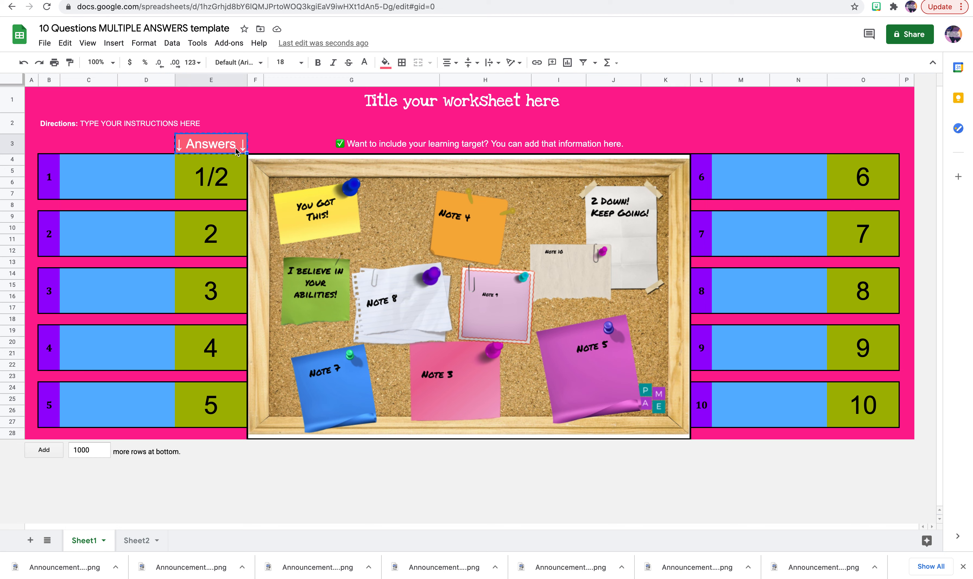
left_click(834, 148)
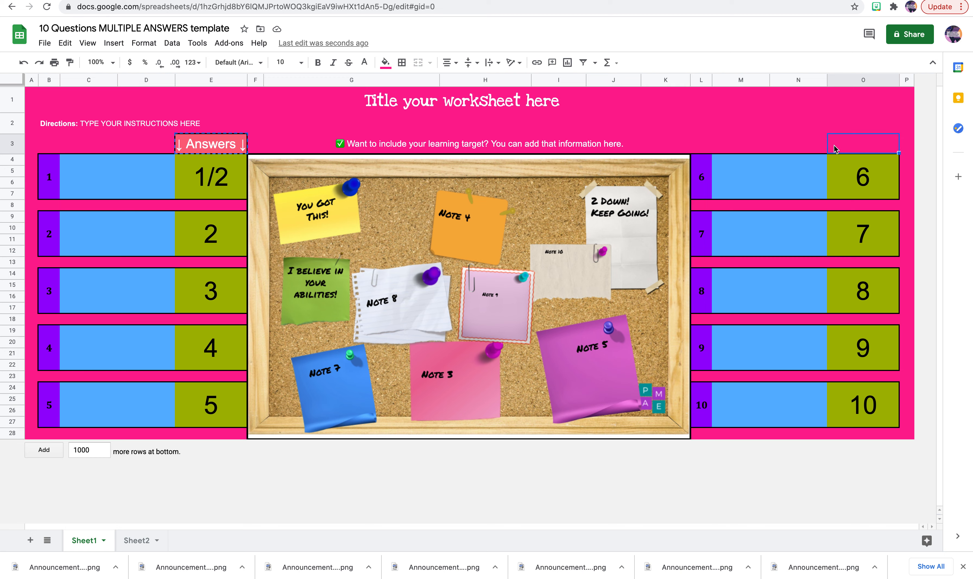
type("↓ Answers ↓")
left_click(834, 215)
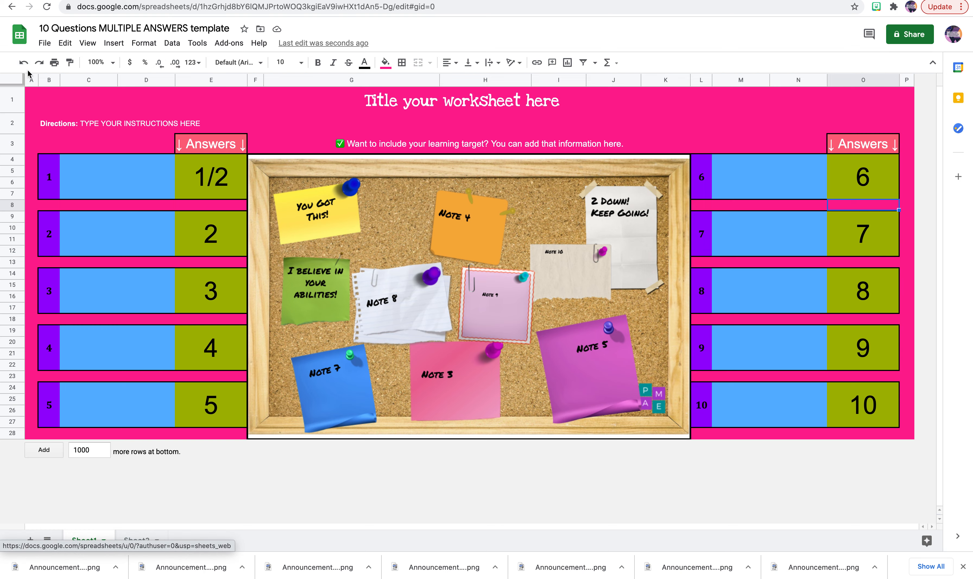
Step: Narrow the outer margin columns A and P of the worksheet
left_click_drag(38, 79, 30, 79)
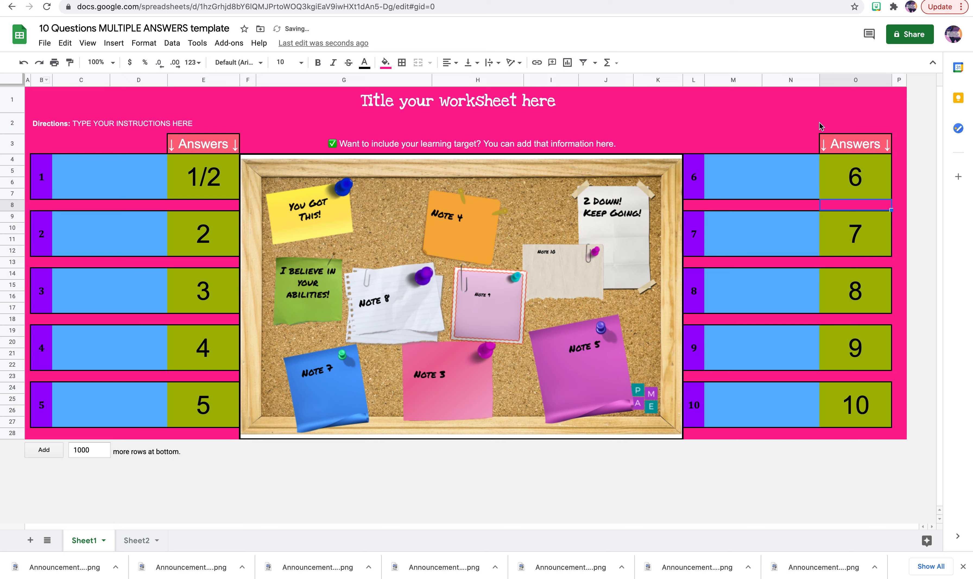
left_click_drag(905, 80, 898, 81)
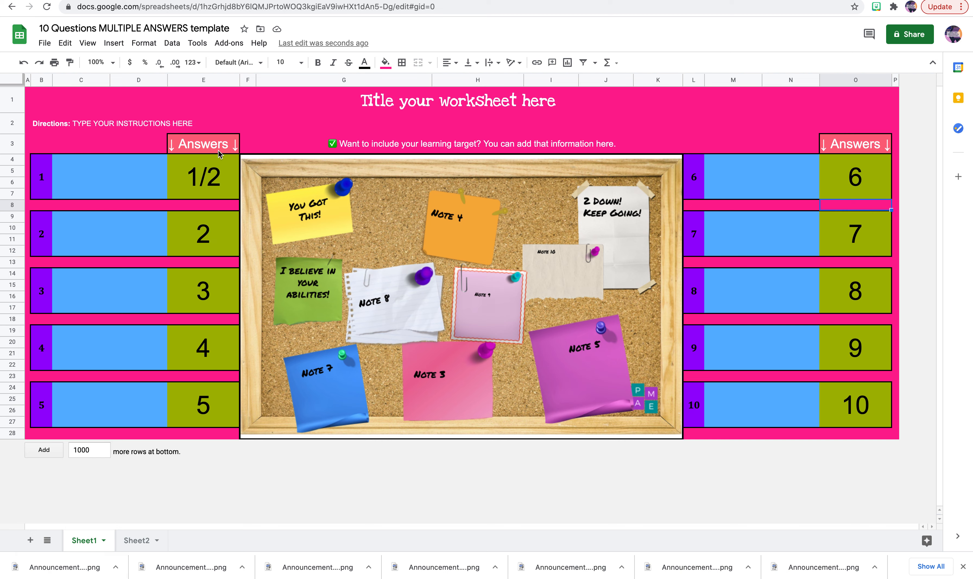
Step: Enter 1 as the answer to question 1 on Sheet1
left_click(216, 175)
type("1")
key("Return")
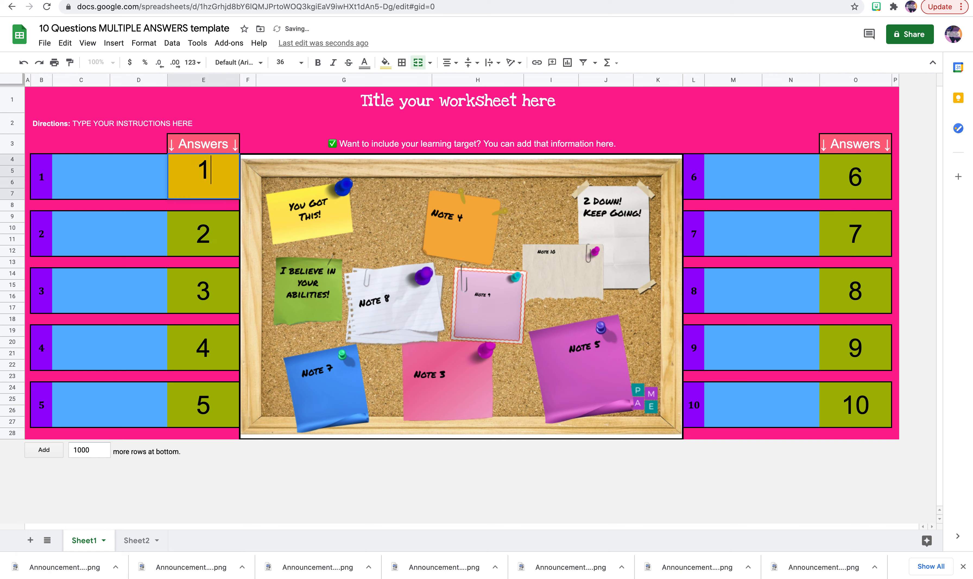
left_click(220, 434)
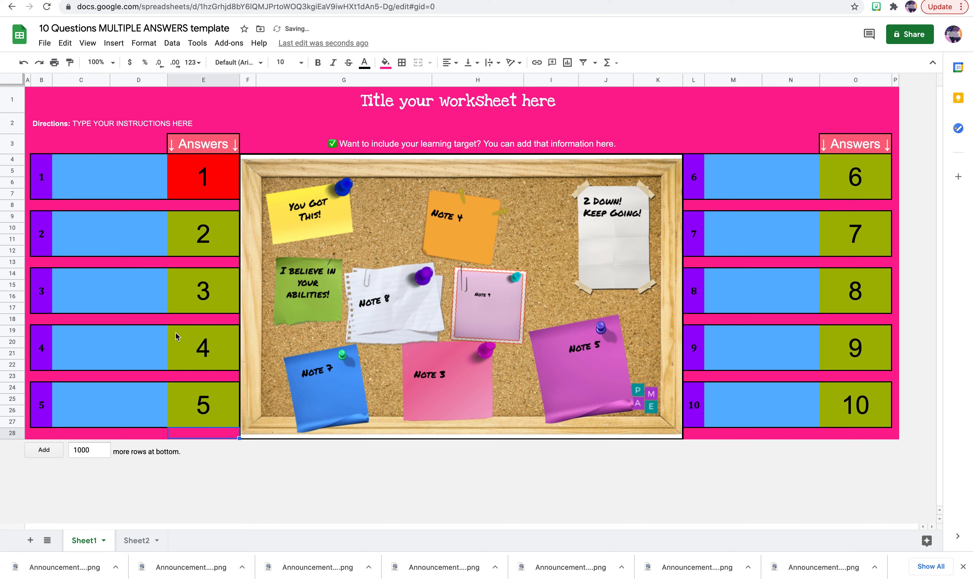
Step: On Sheet2, set the first acceptable answer for problem 1 in cell Q23 to 1
left_click(136, 545)
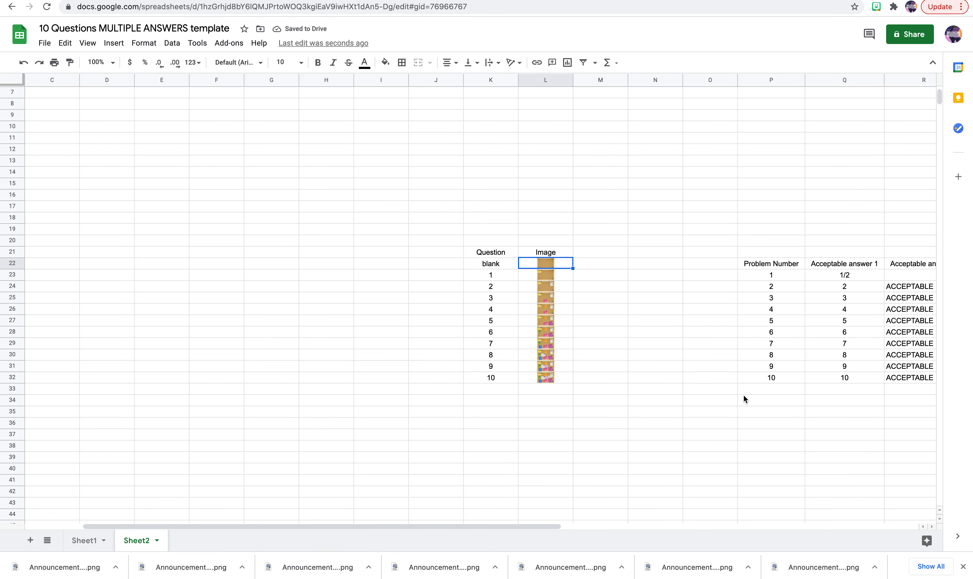
left_click(844, 275)
type("1")
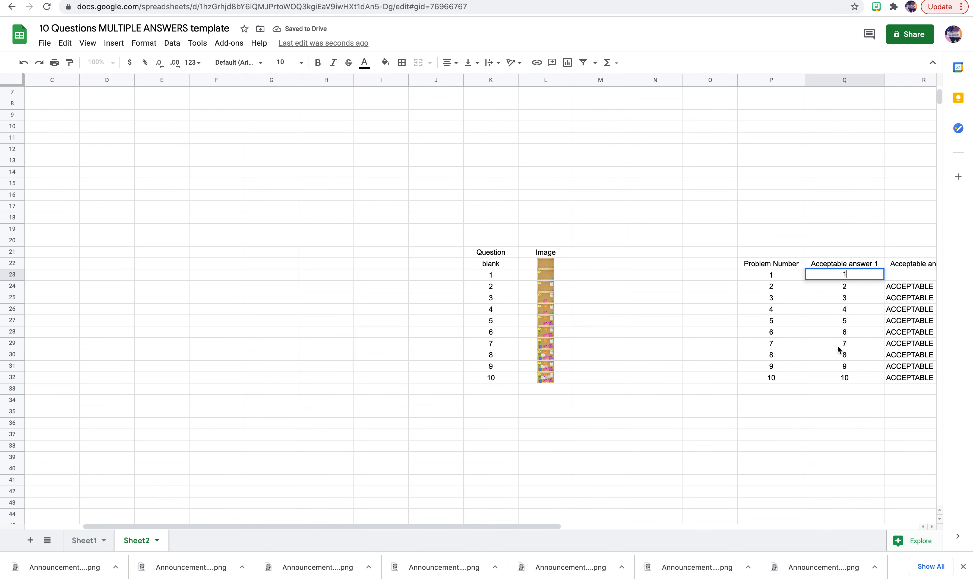
left_click(829, 412)
scroll(868, 377, "right", 3)
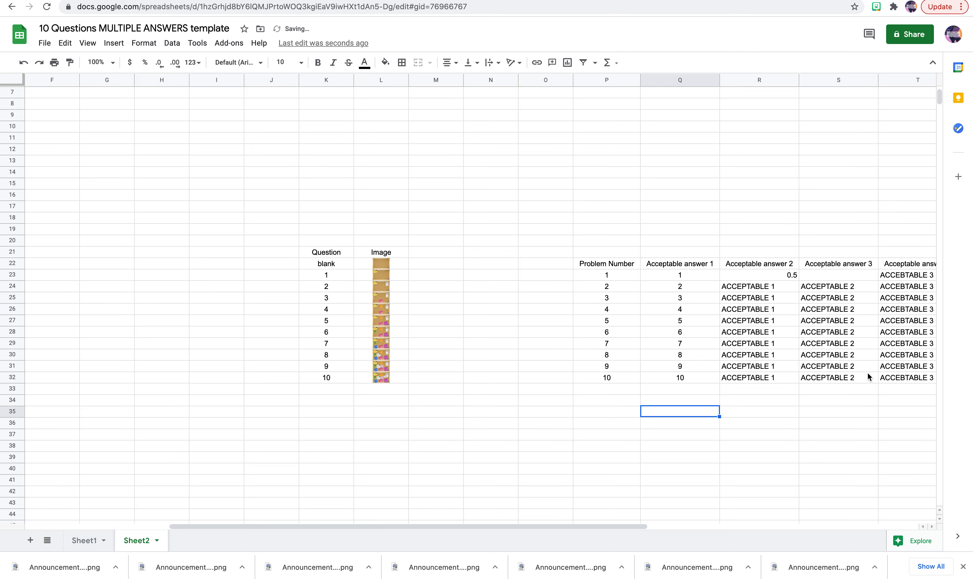
Step: Clear the answers to questions 1 through 5 in column E of Sheet1
left_click(89, 540)
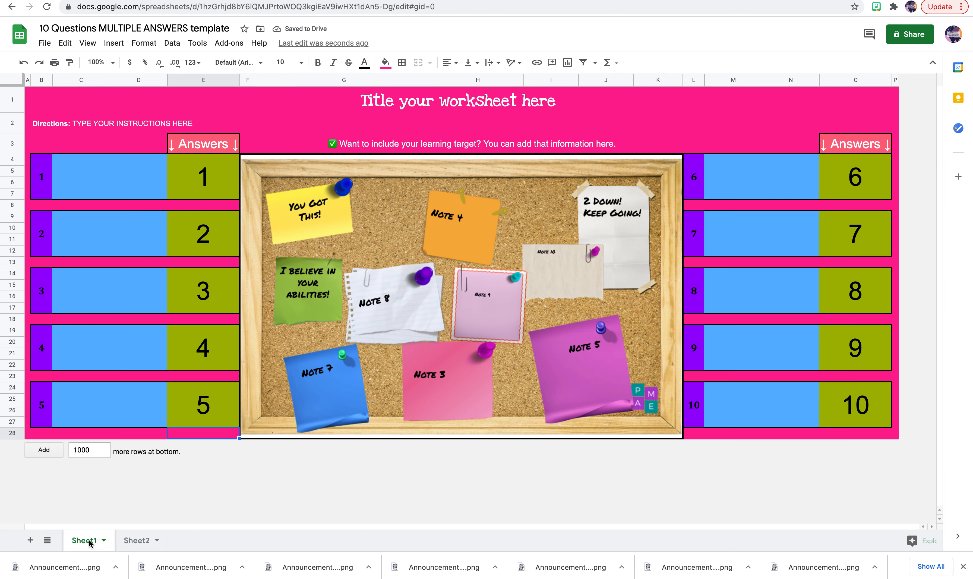
left_click(225, 186)
key("Delete")
key("Down")
key("Down")
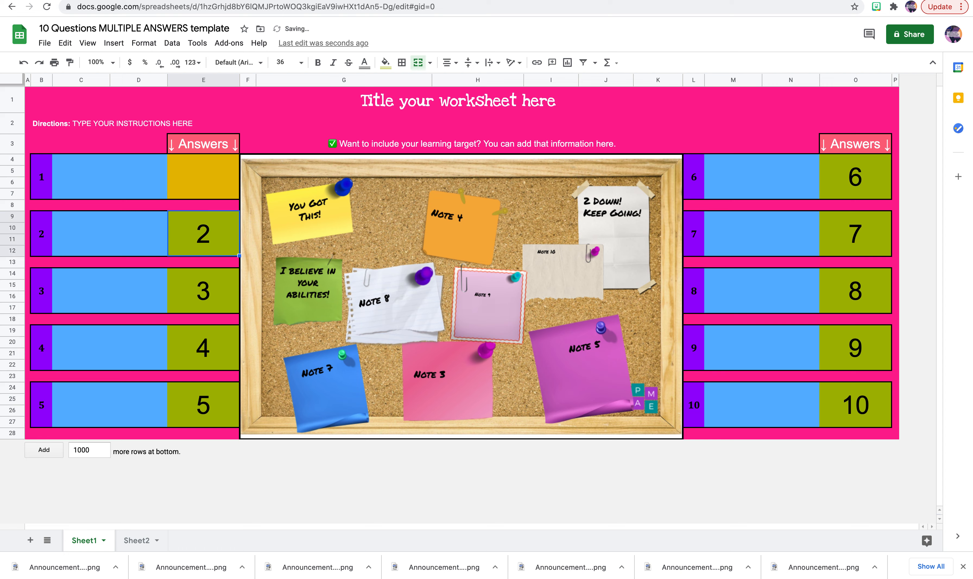
key("Delete")
key("Down")
key("Down")
key("Delete")
key("Down")
key("Down")
key("Delete")
key("Down")
key("Down")
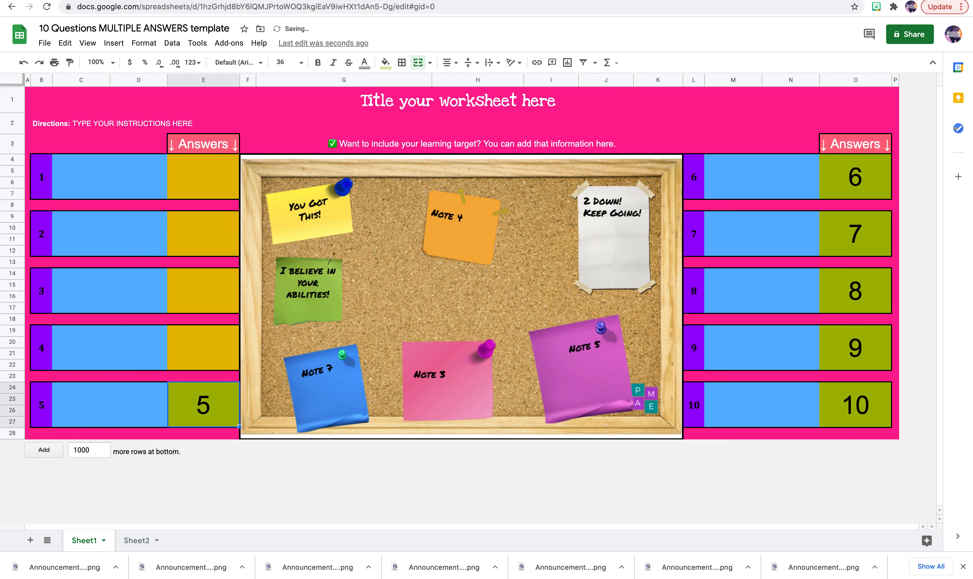
key("Delete")
Step: Clear the answers to questions 6 through 10 in column O
left_click(845, 181)
left_click(827, 425, "shift")
key("Delete")
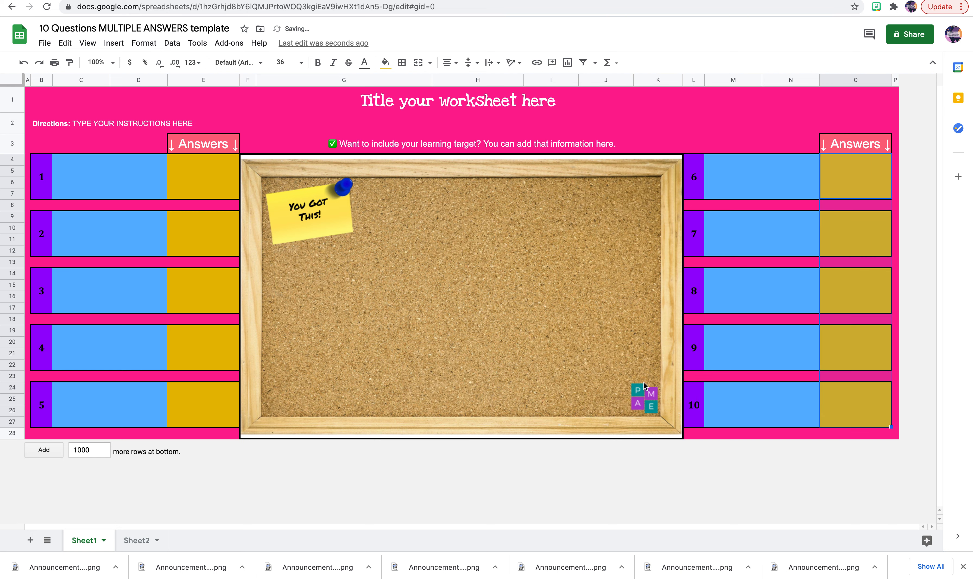
left_click(725, 146)
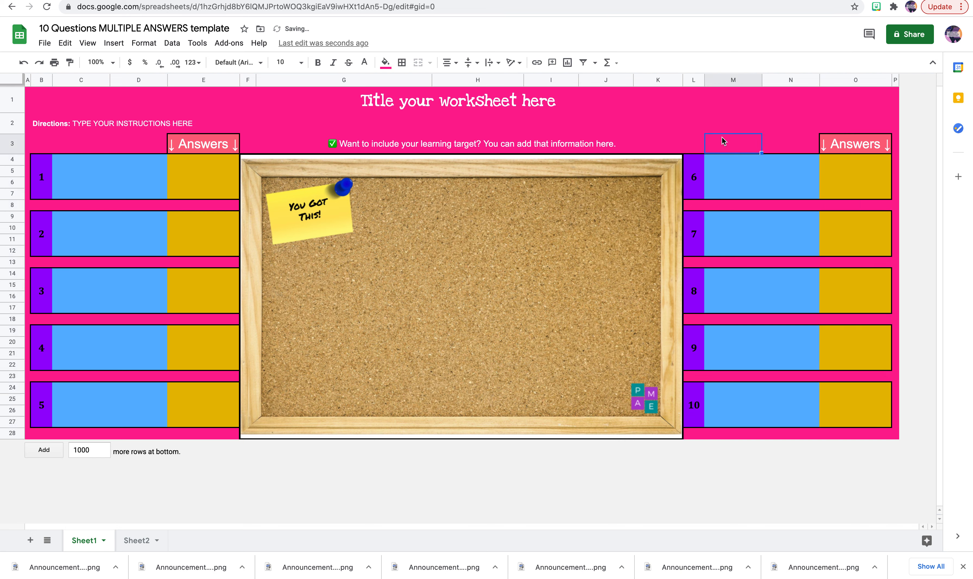
Step: Examine the cleared answers and board image on Sheet1, then the question images and acceptable-answer table on Sheet2
left_click(345, 272)
left_click(833, 401)
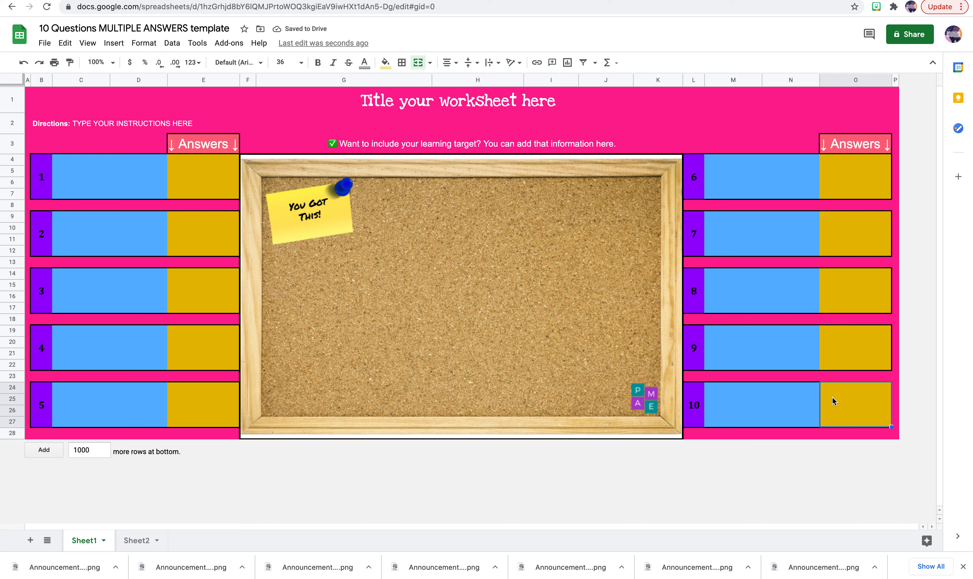
left_click(325, 198)
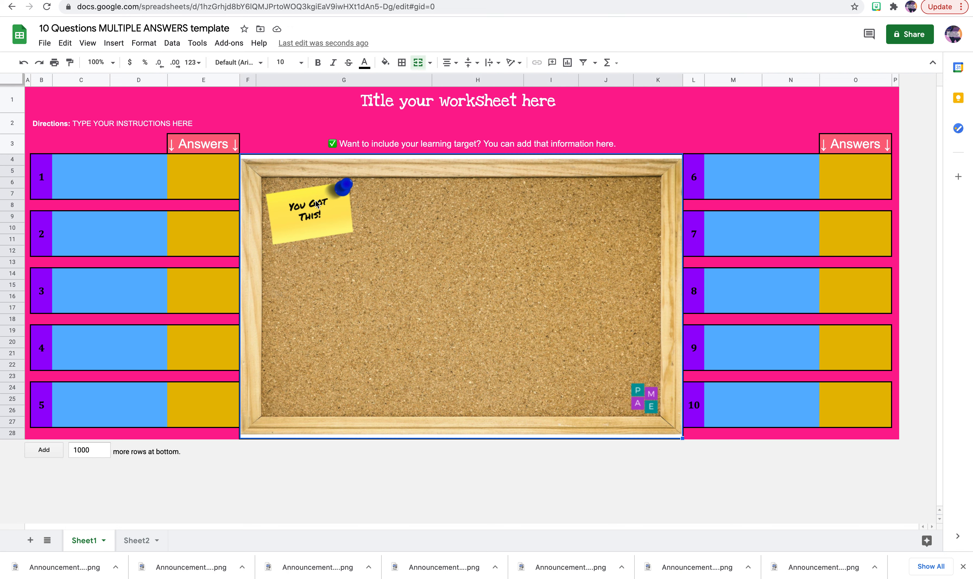
left_click(132, 539)
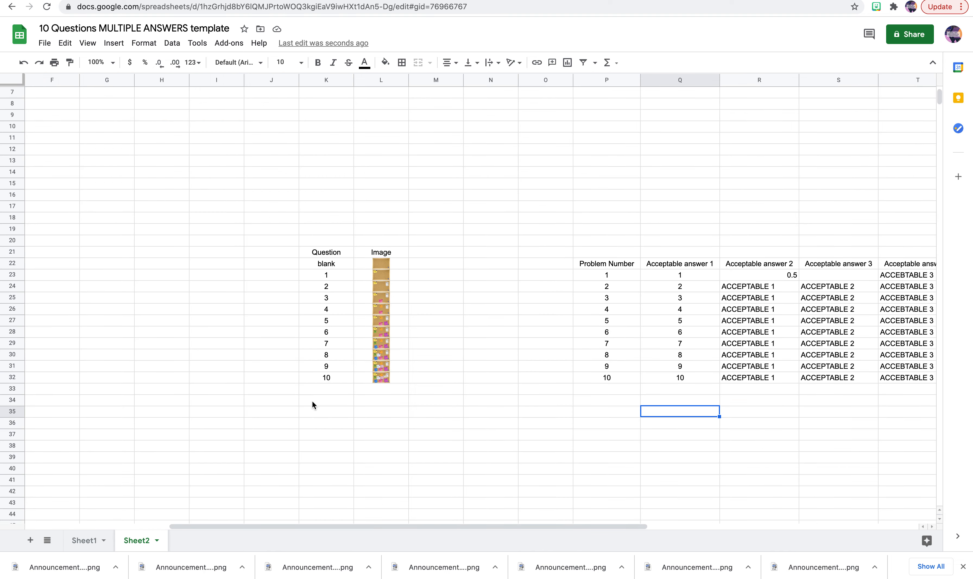
left_click(384, 266)
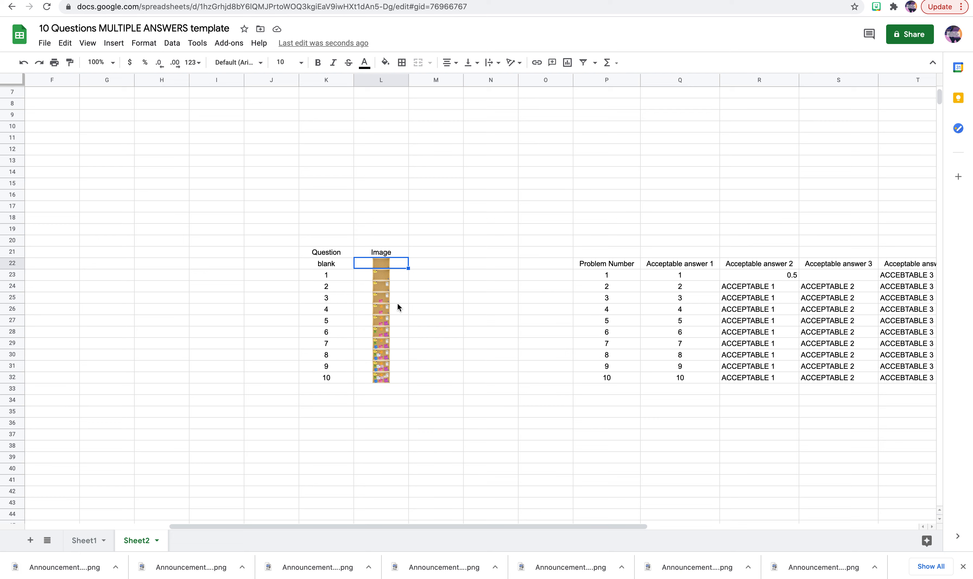
left_click(388, 276)
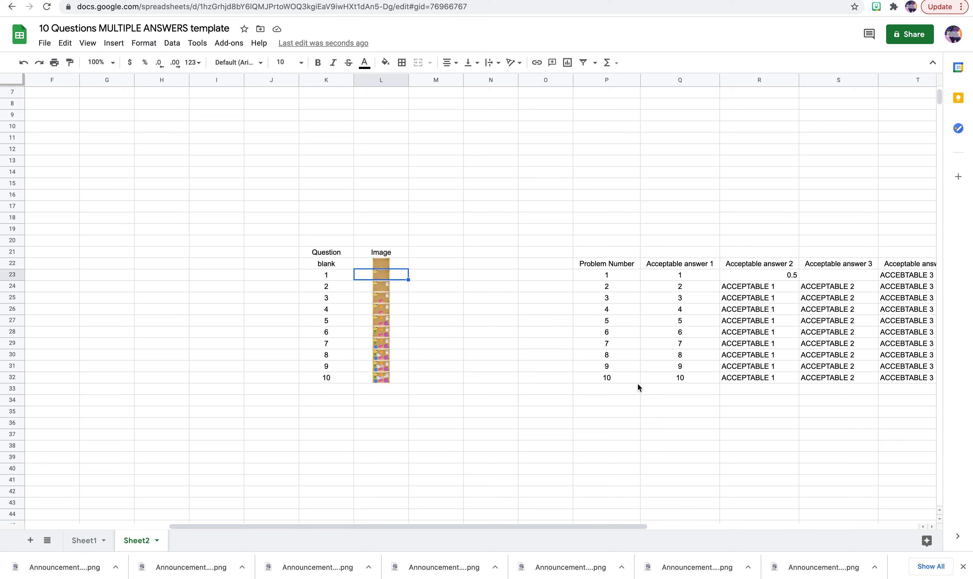
scroll(638, 383, "right", 5)
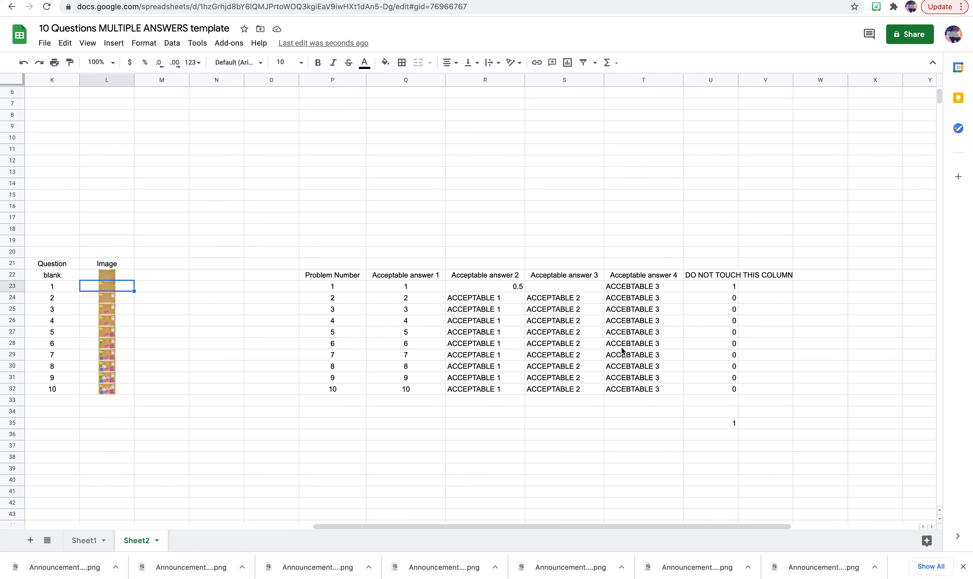
Step: On Sheet2, fill the empty third acceptable answer for problem 1 in cell S23 with the placeholder text swefjsljf
left_click(560, 288)
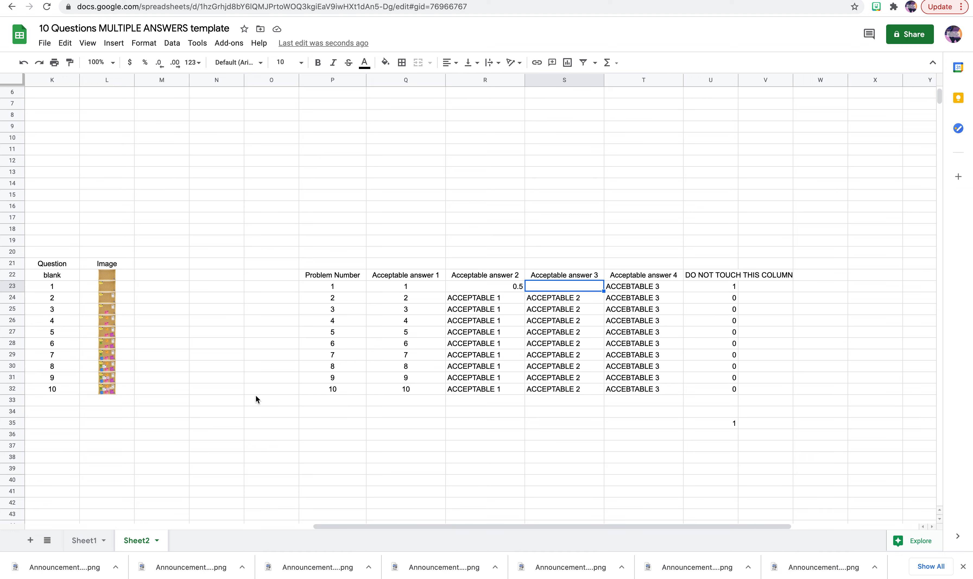
left_click(91, 544)
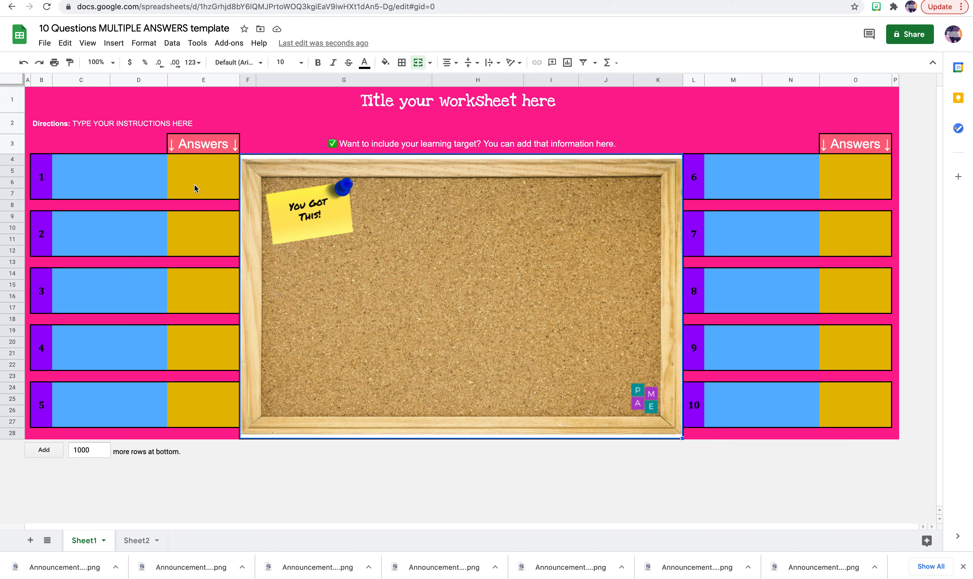
left_click(129, 547)
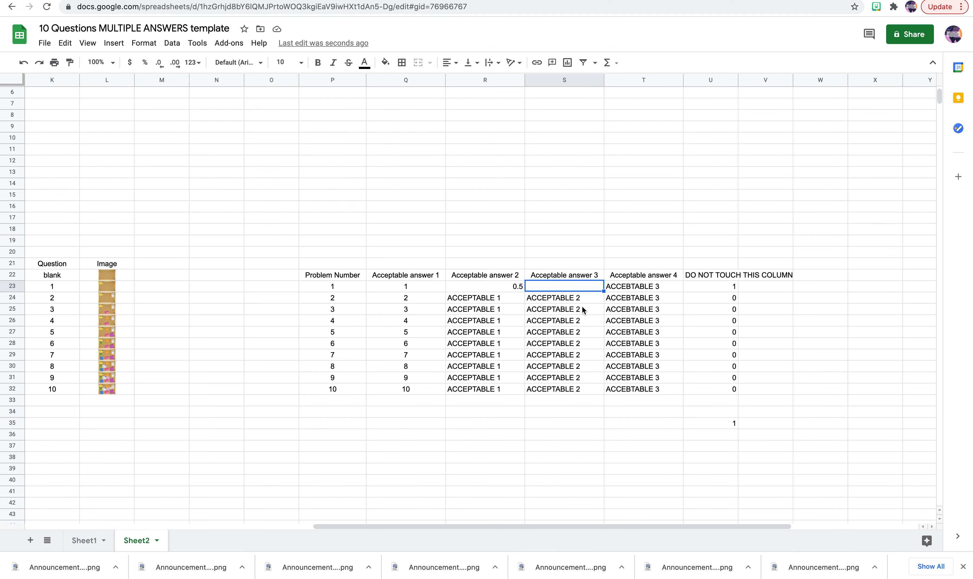
type("swefjsljf")
left_click(587, 458)
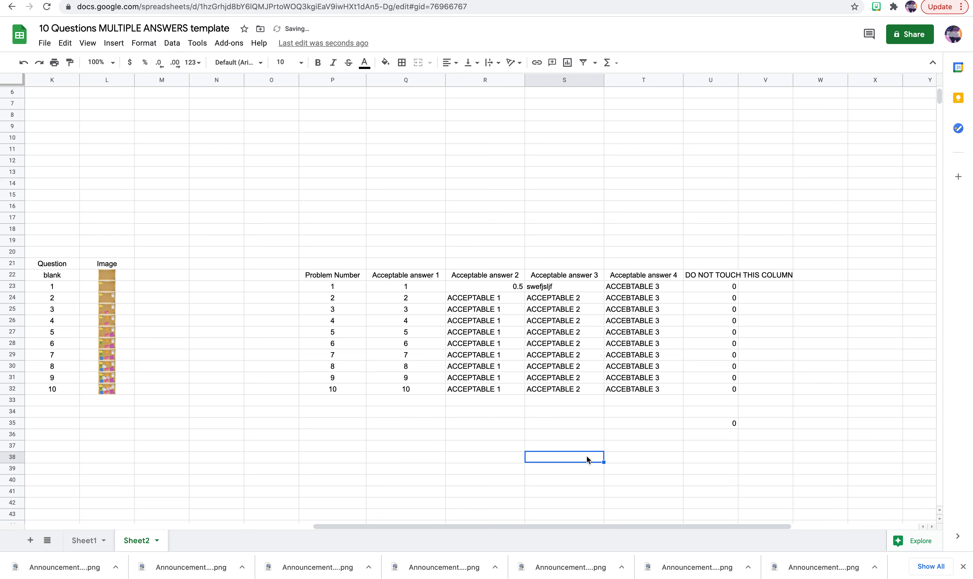
Step: On Sheet1, enter 1 as the answer to question 1 and 7 as the answer to question 7
scroll(467, 389, "left", 3)
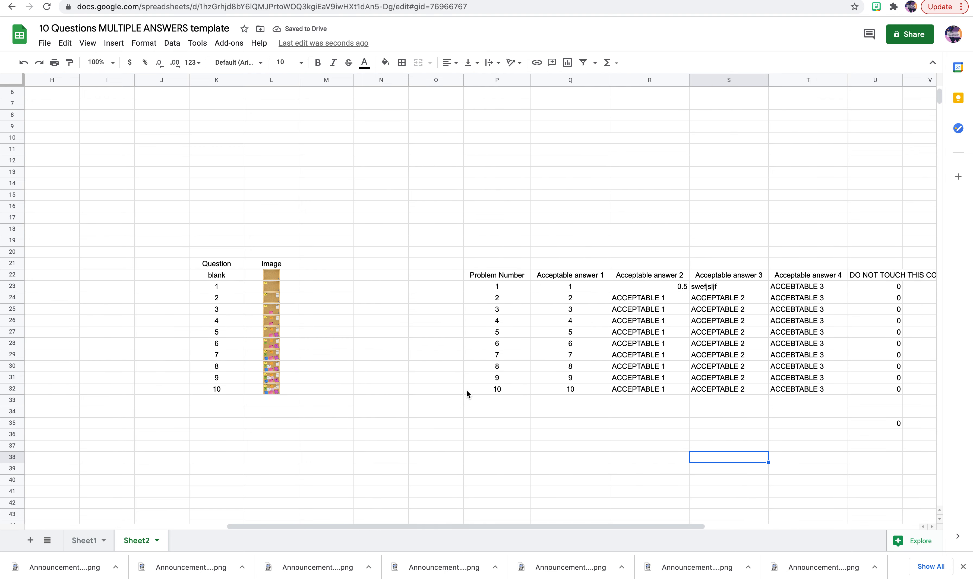
scroll(470, 389, "left", 2)
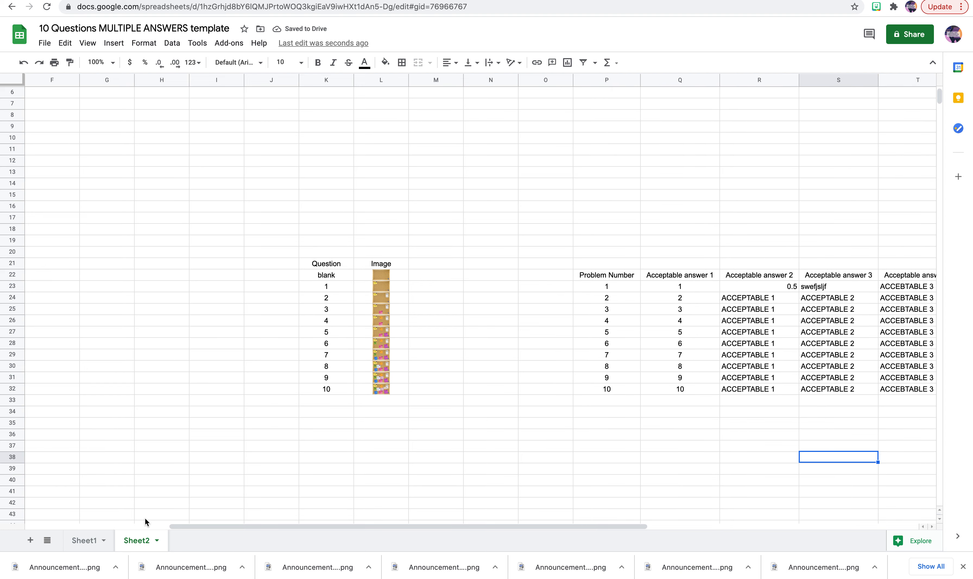
left_click(85, 542)
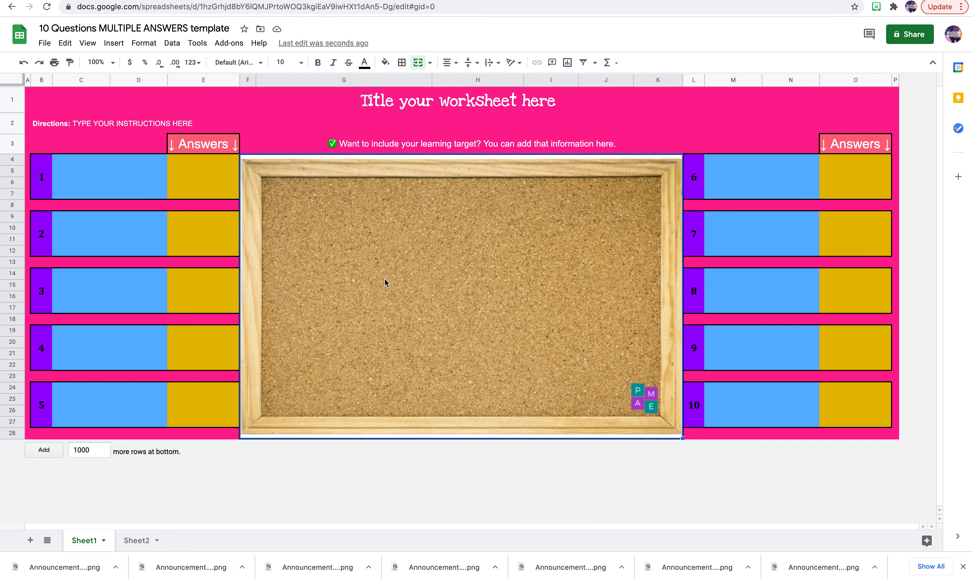
left_click(187, 169)
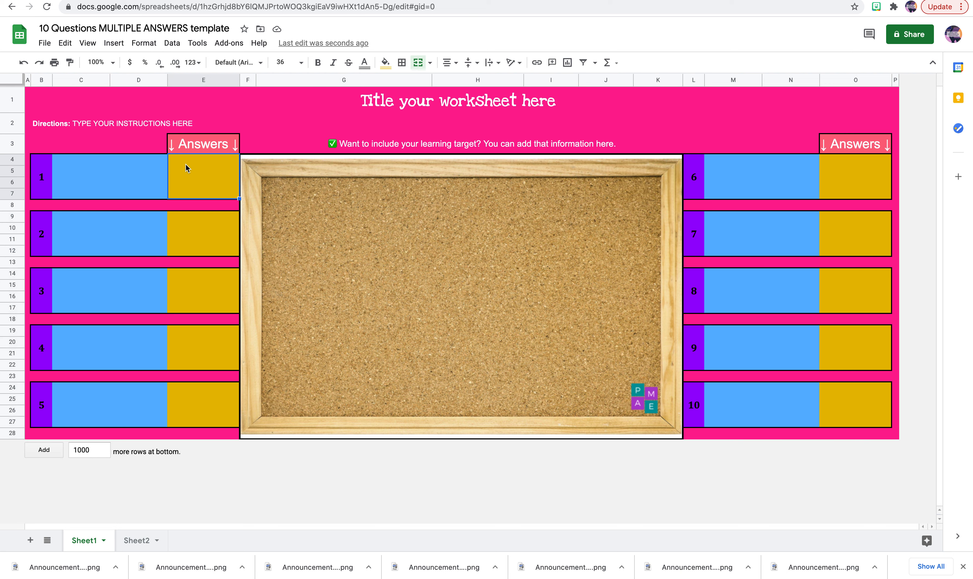
type("1")
left_click(197, 223)
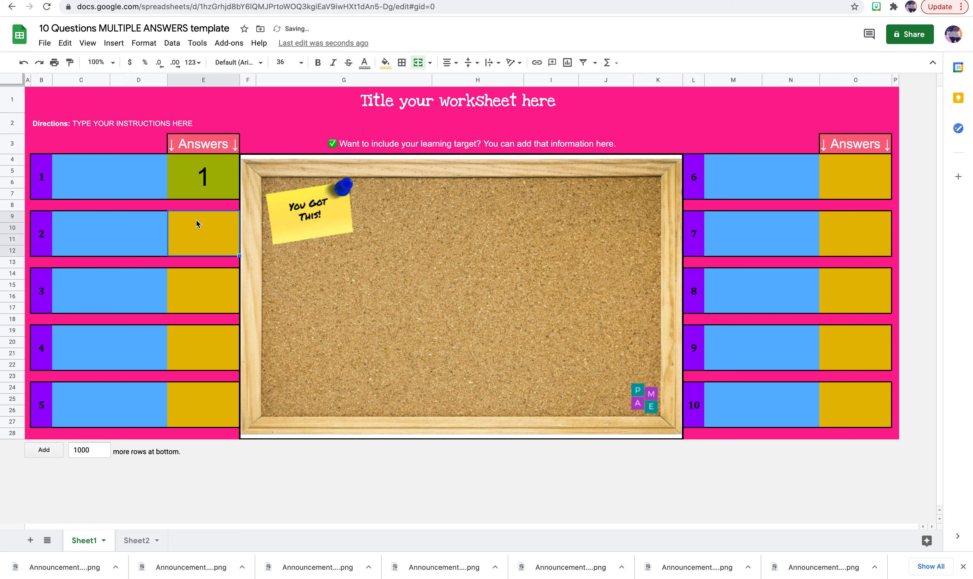
left_click(868, 242)
type("7")
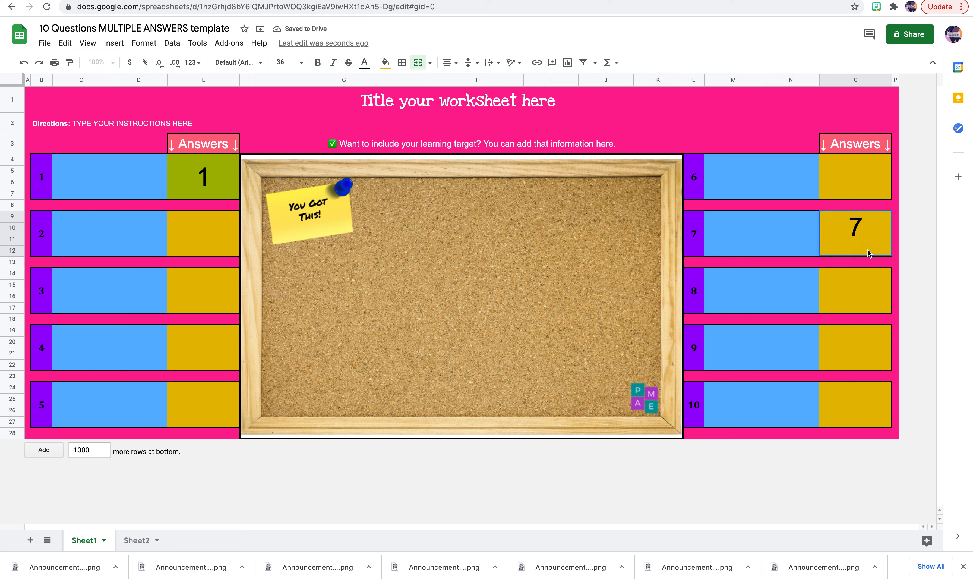
left_click(863, 292)
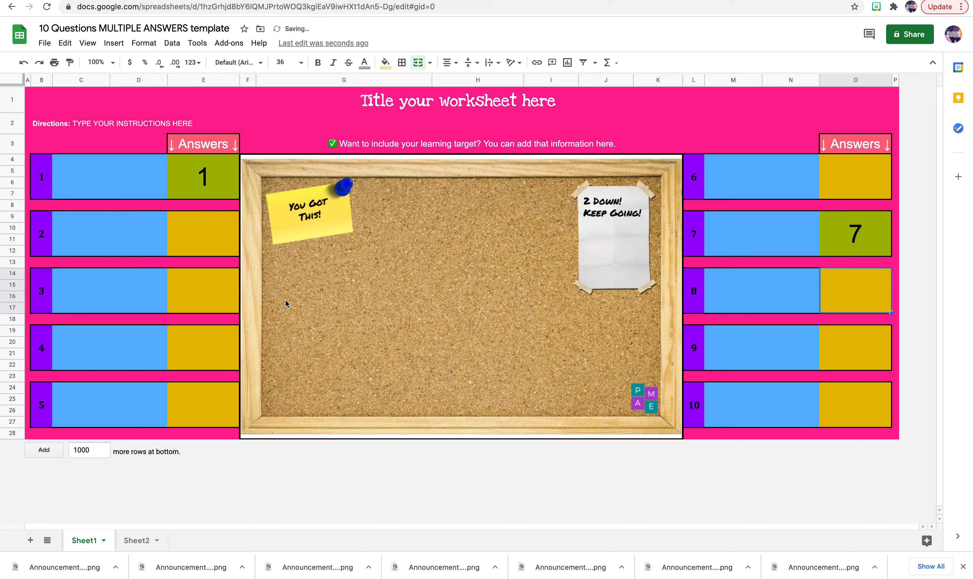
Step: Enter 2, 3, 4 and 5 as the answers to questions 2 through 5
left_click(203, 244)
type("2")
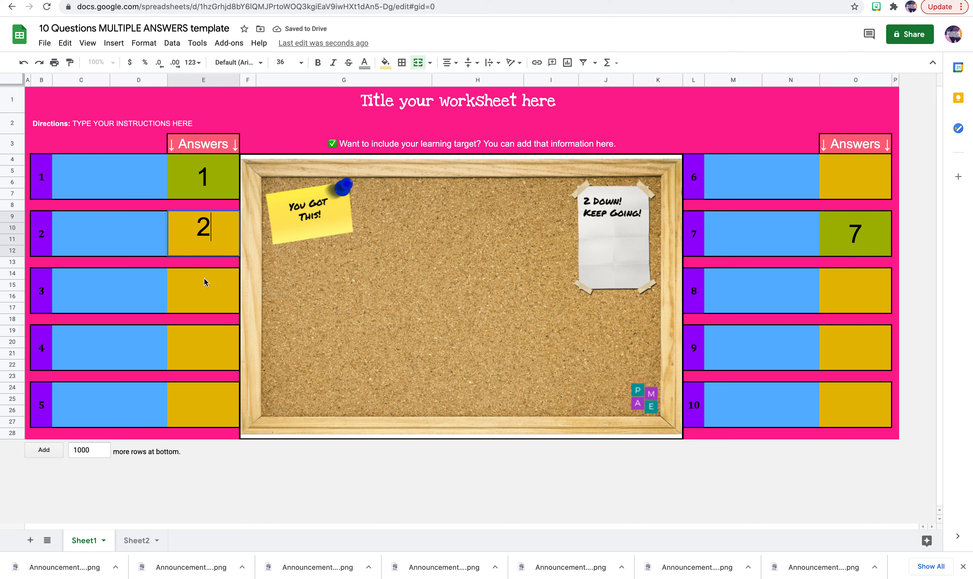
left_click(204, 278)
type("3")
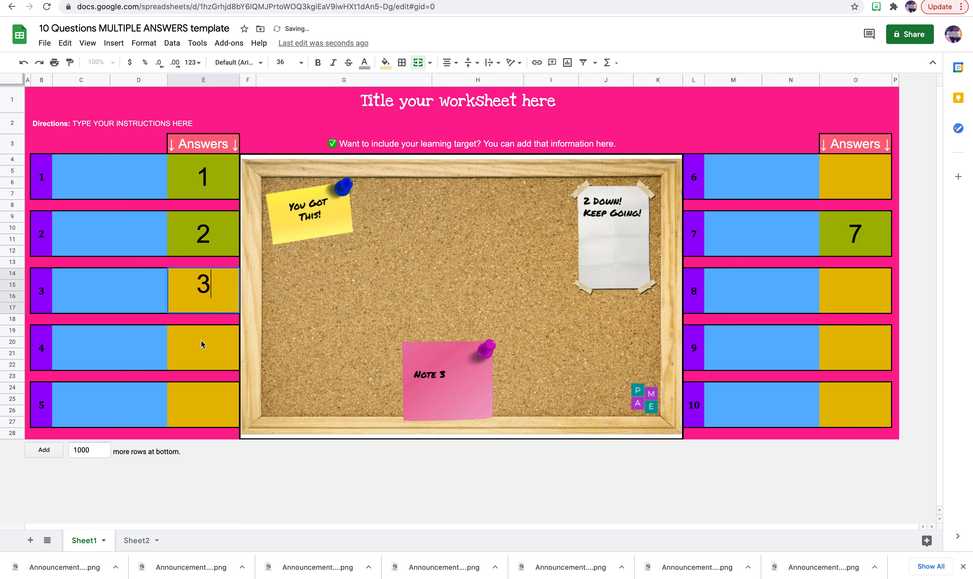
left_click(201, 340)
type("4")
left_click(206, 392)
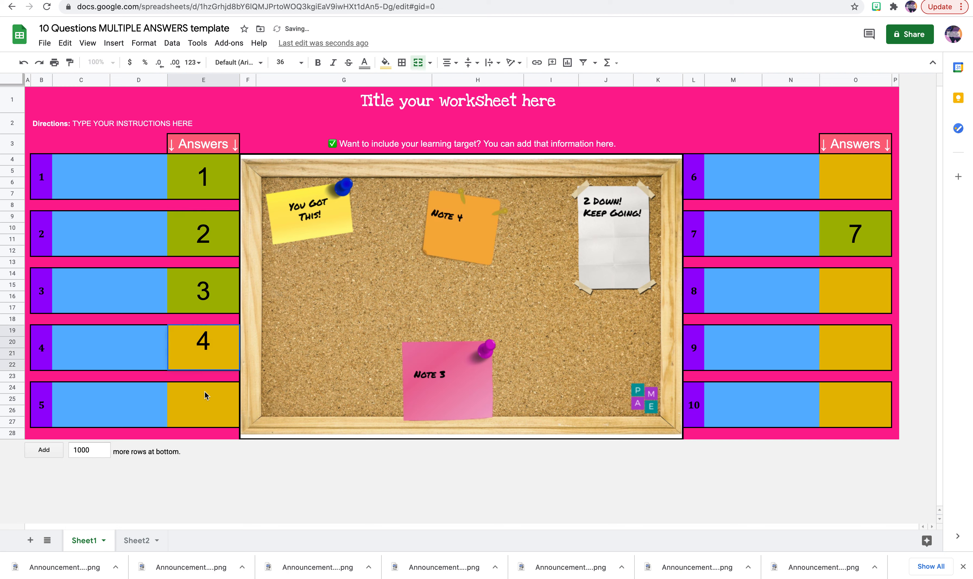
type("5")
left_click(302, 379)
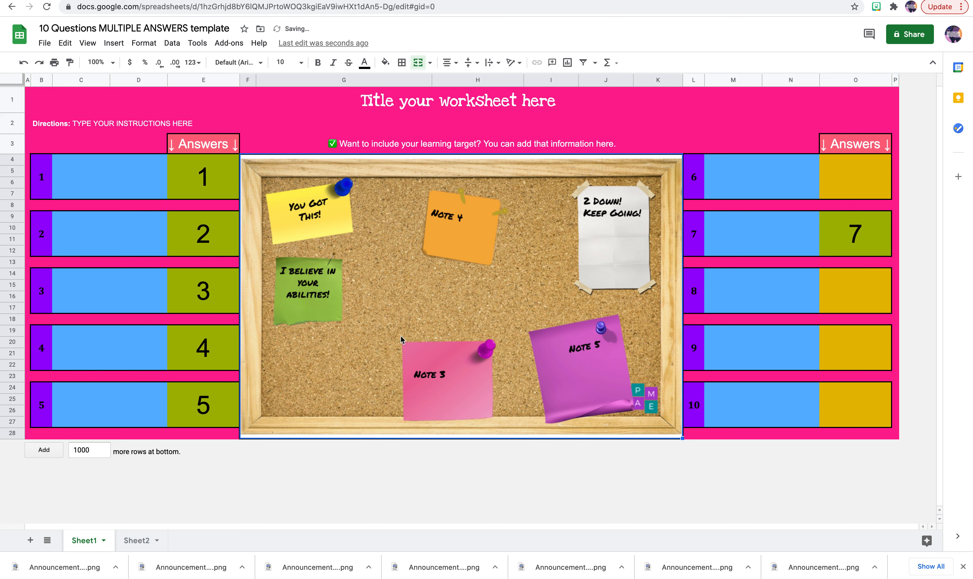
Step: Enter 6, 8, 9 and 10 as the answers to questions 6, 8, 9 and 10
left_click(864, 180)
type("6")
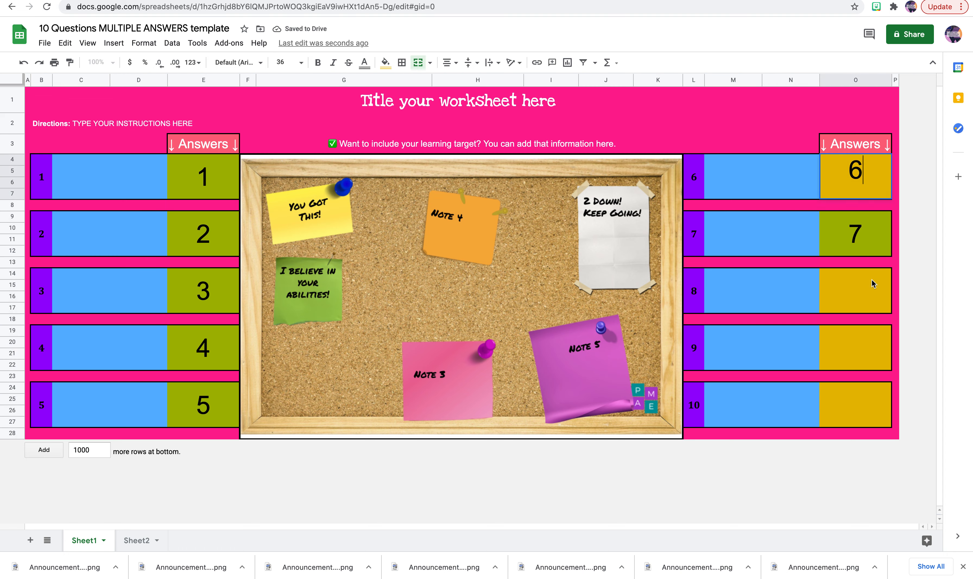
left_click(871, 281)
type("8")
left_click(858, 337)
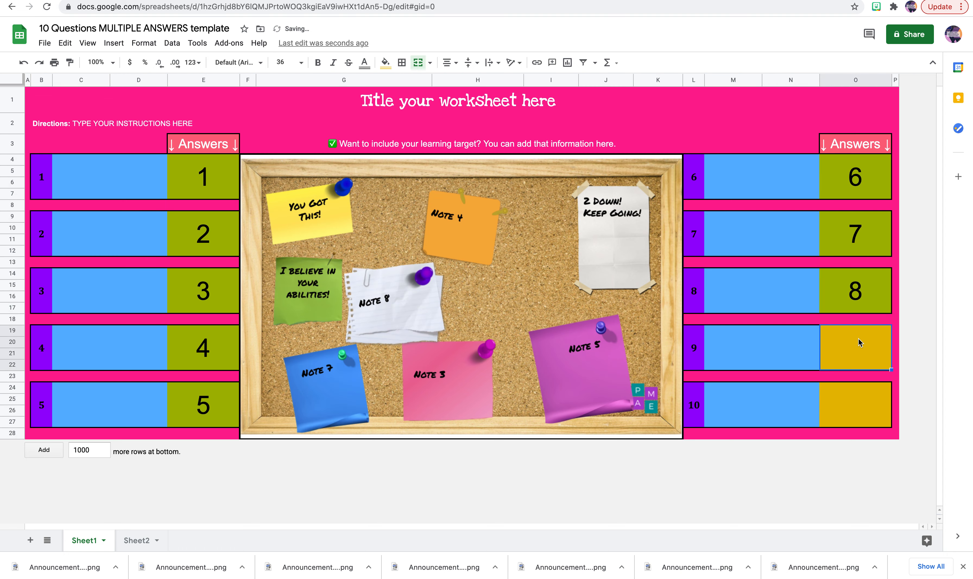
type("9")
type("10")
left_click(800, 340)
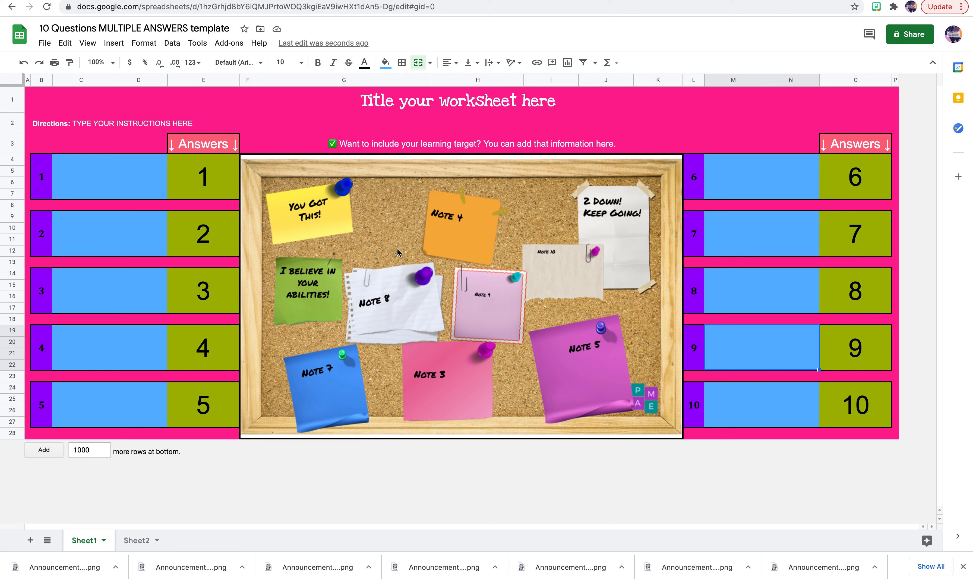
Step: Enter 2X7 as the question text in the blue cell of question 1
double_click(127, 174)
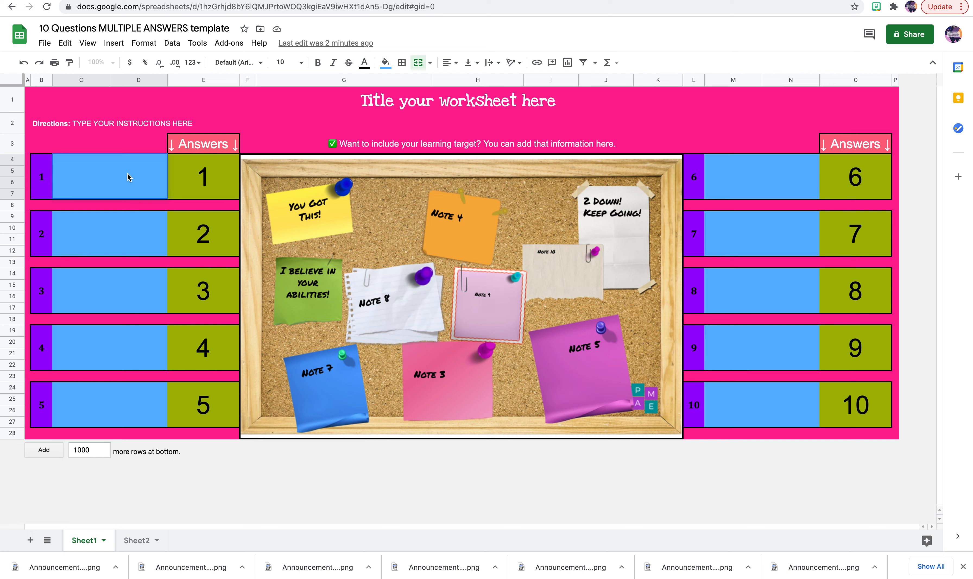
type("2X7")
key("Return")
left_click(97, 195)
left_click(95, 228)
left_click(107, 187)
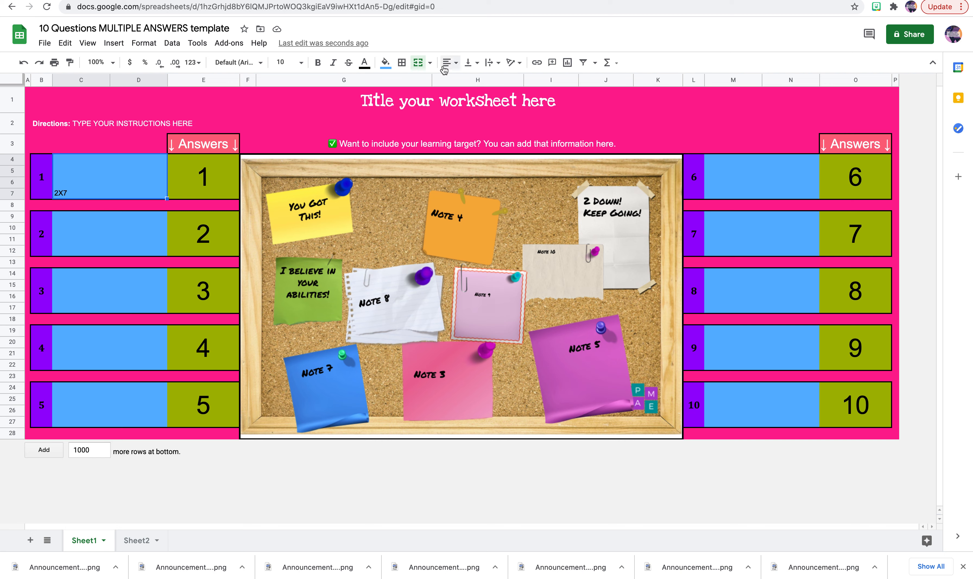
Step: Set the font size of the 2X7 question text to 24
left_click(88, 244)
double_click(100, 180)
left_click(101, 241)
left_click(112, 177)
left_click(300, 62)
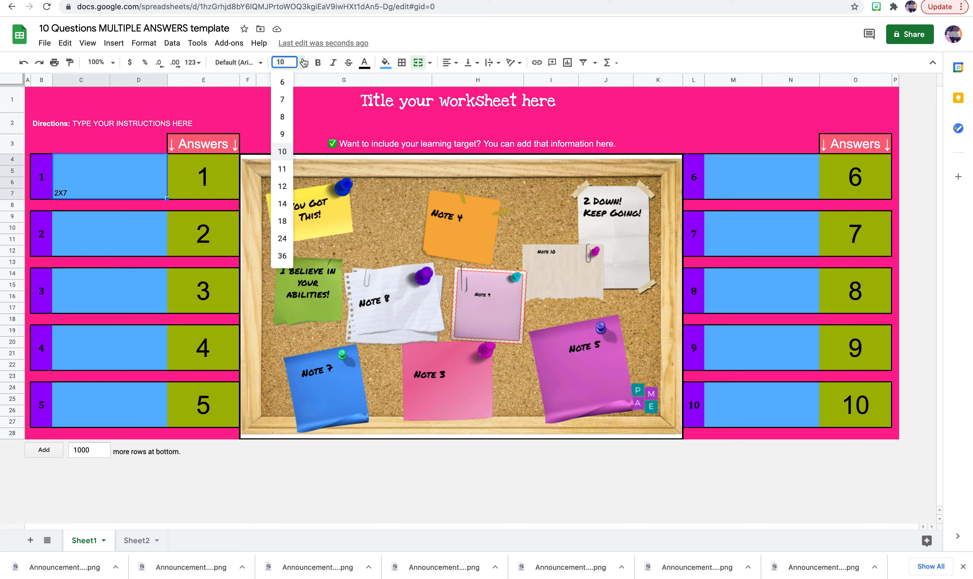
left_click(281, 238)
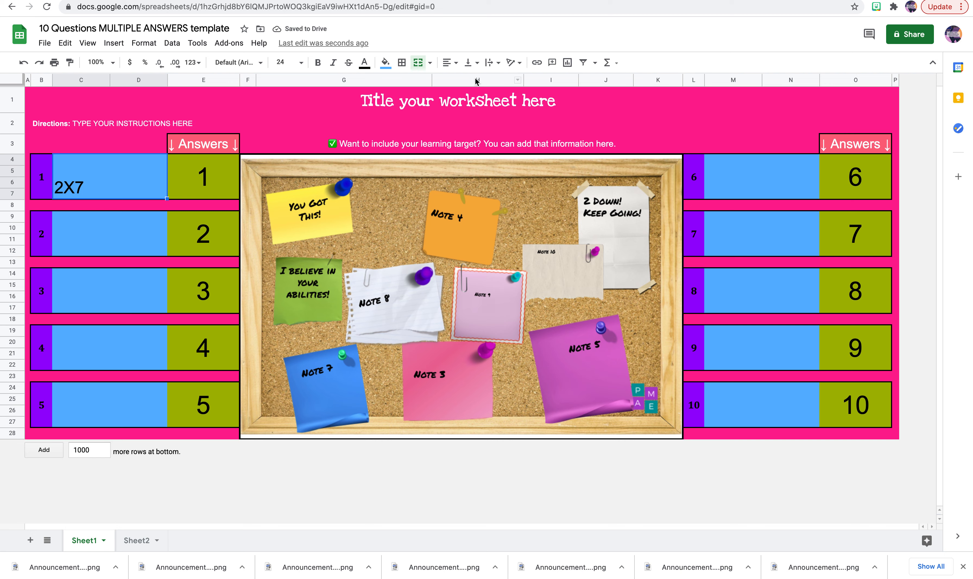
Step: Center the 2X7 question text horizontally and align it vertically to the middle of its cell
left_click(457, 69)
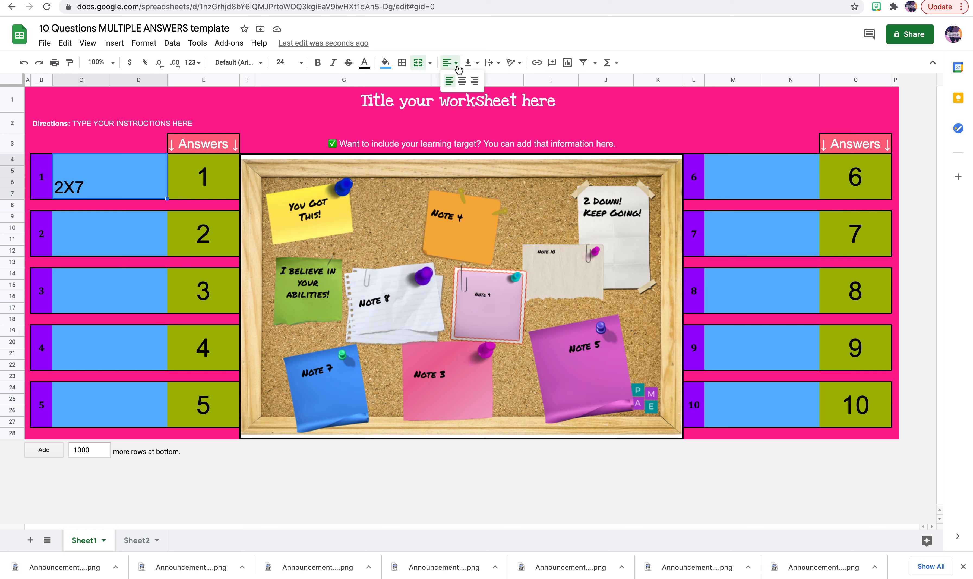
left_click(460, 81)
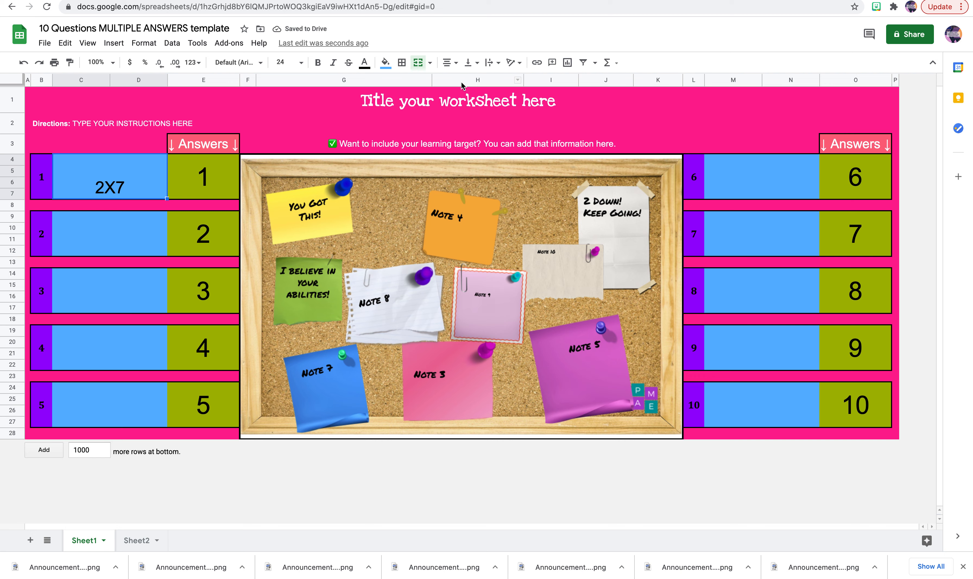
left_click(479, 63)
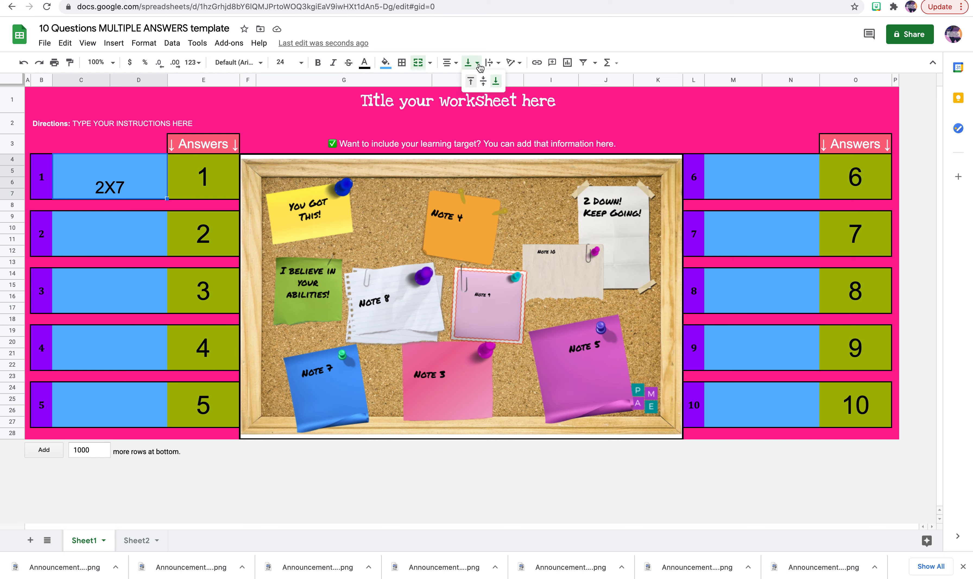
left_click(482, 80)
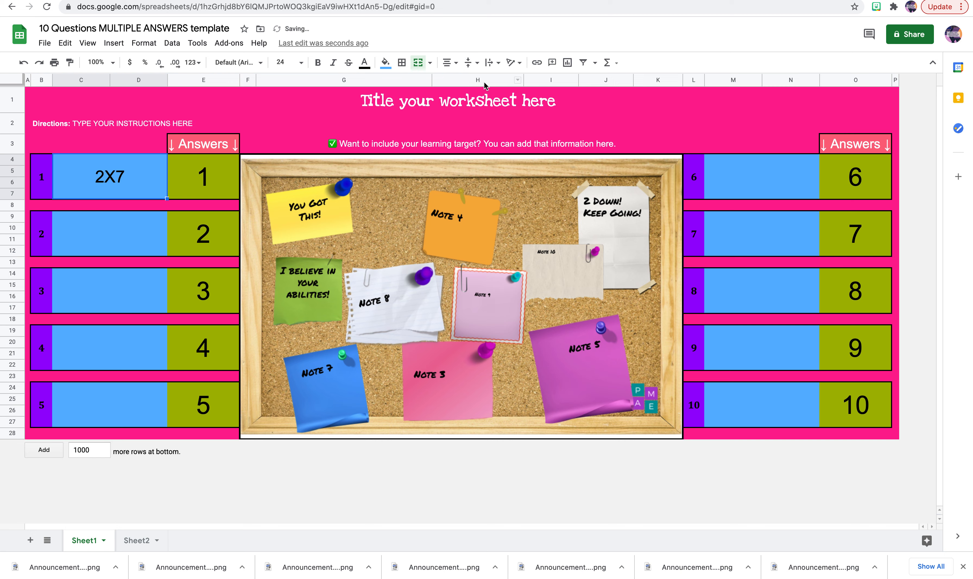
Step: Set the font size of the question 1 text to 36
left_click(151, 214)
left_click(150, 190)
left_click(301, 62)
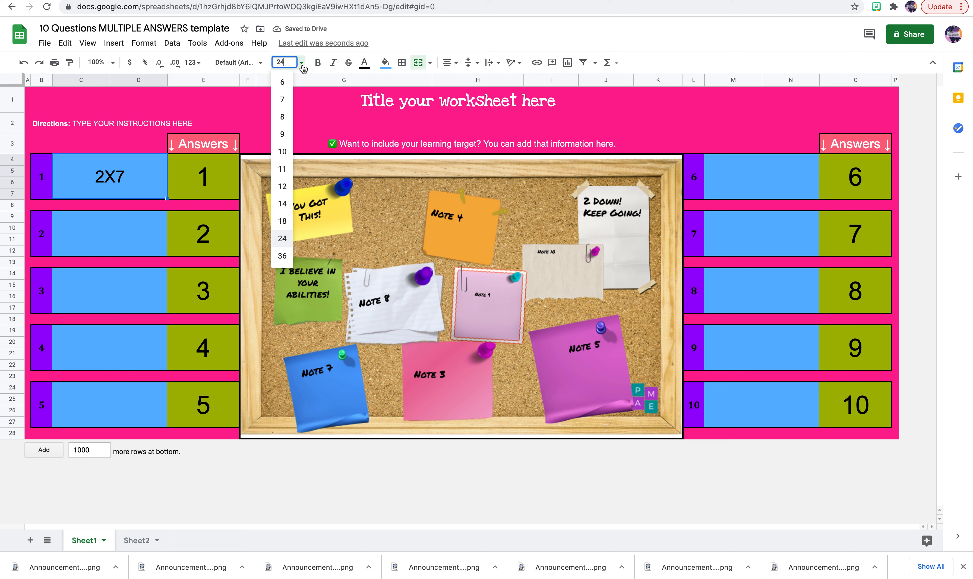
left_click(281, 264)
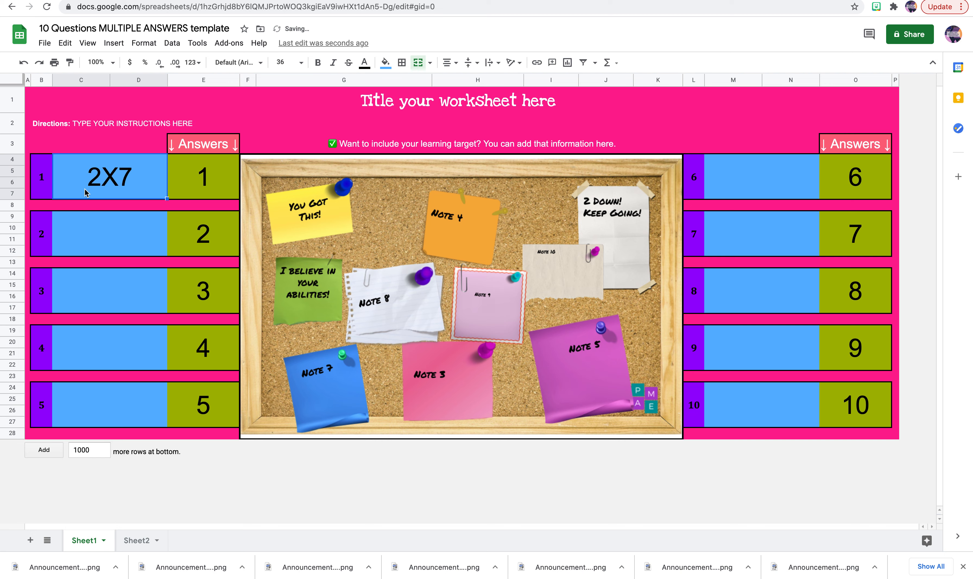
Step: Set the font size of the 2X7 question text to 45
left_click(292, 64)
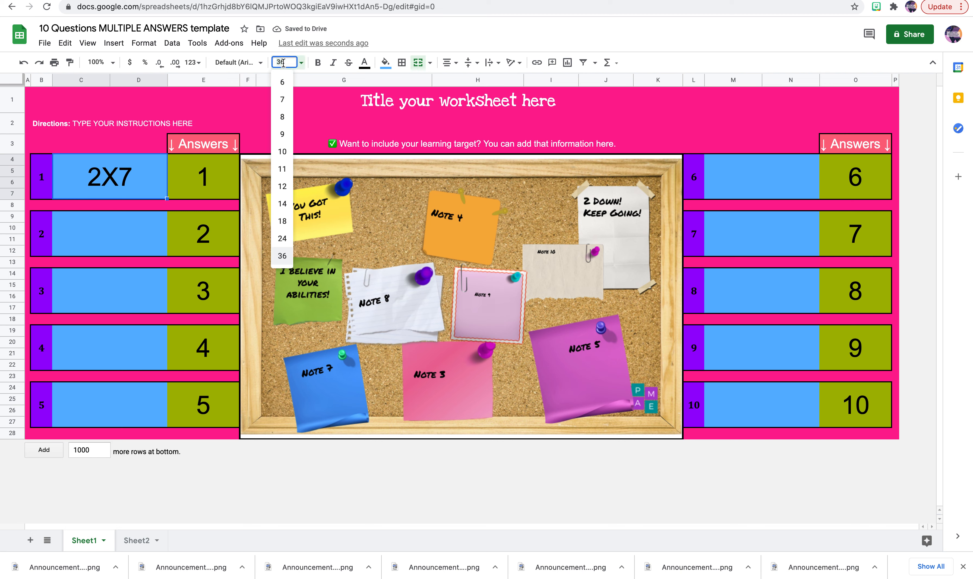
type("45")
key("Return")
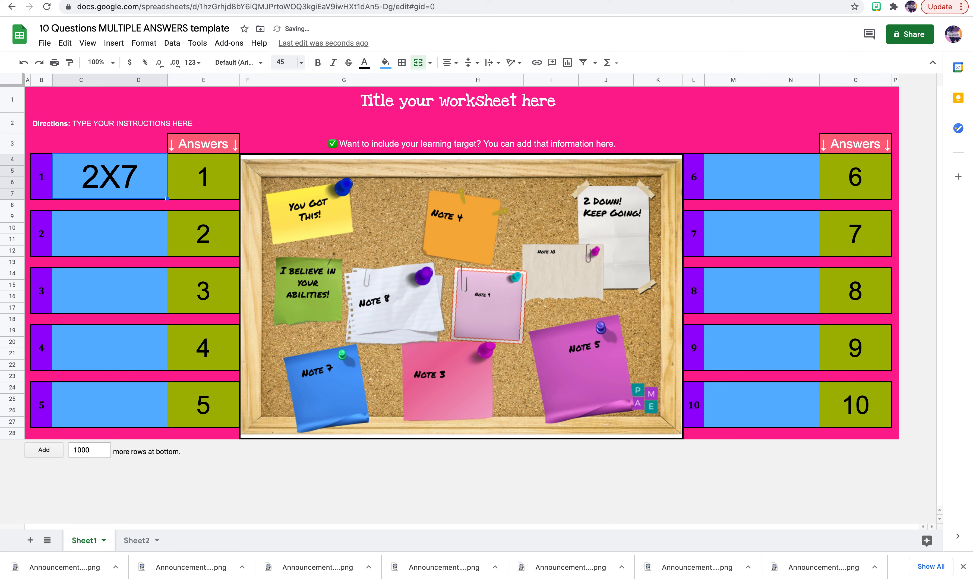
left_click(118, 231)
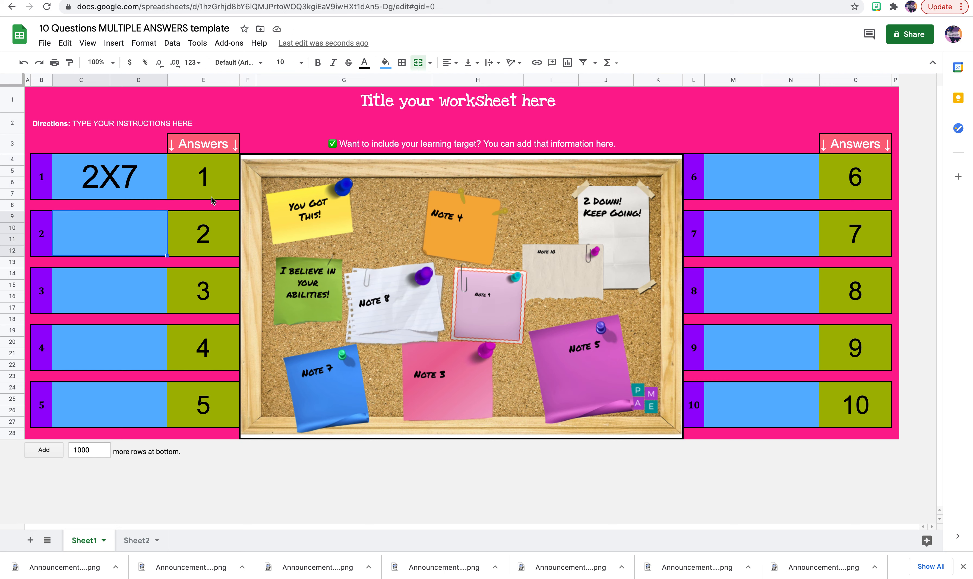
Step: Enter 14 in the answer cell of question 1
left_click(232, 178)
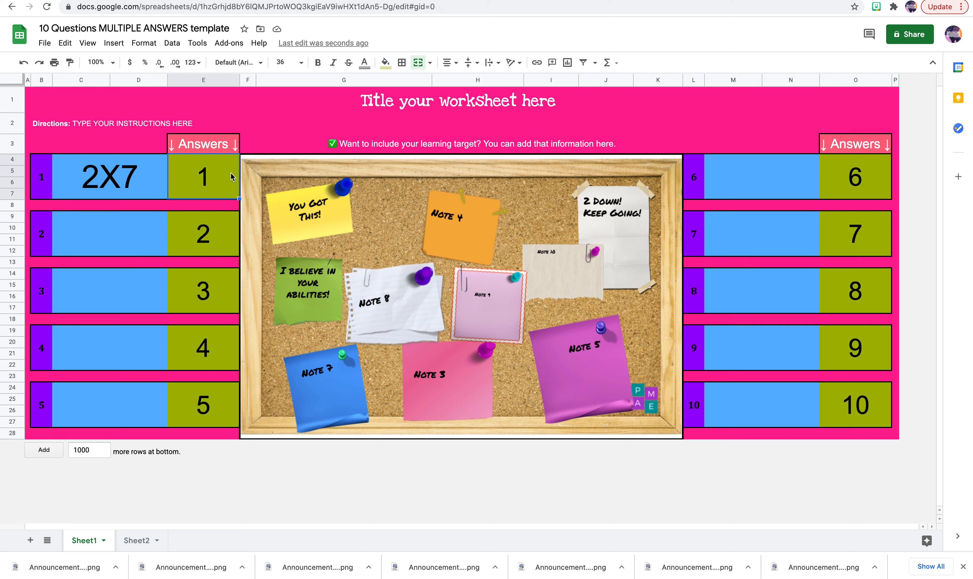
type("14")
left_click_drag(214, 262, 213, 268)
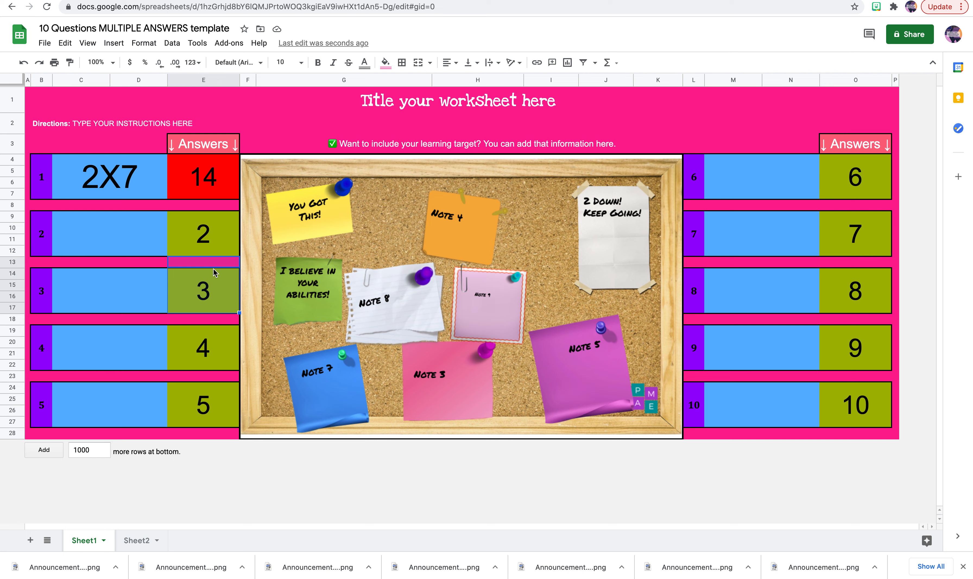
Step: On Sheet2, set acceptable answer 1 of problem 1 to 14
left_click(139, 540)
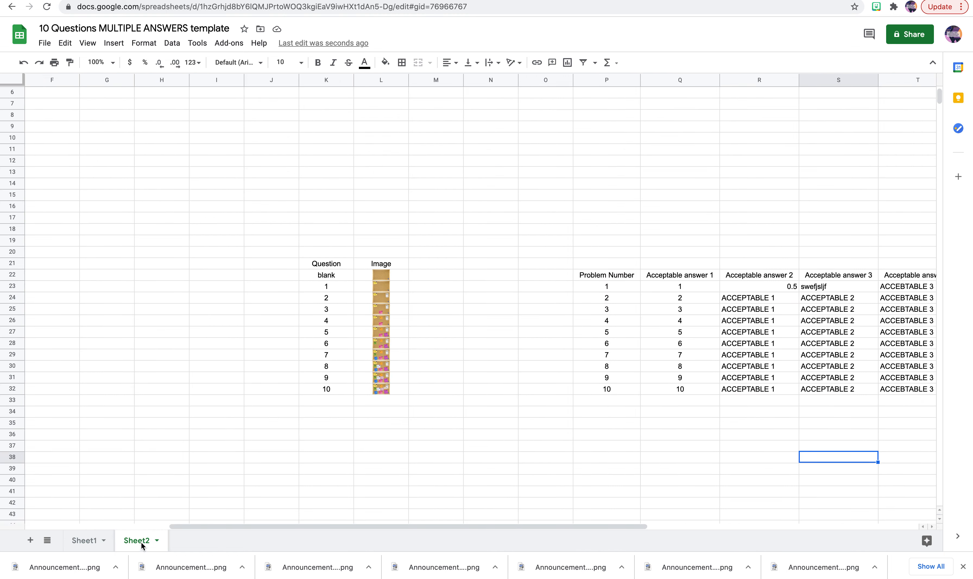
left_click(597, 291)
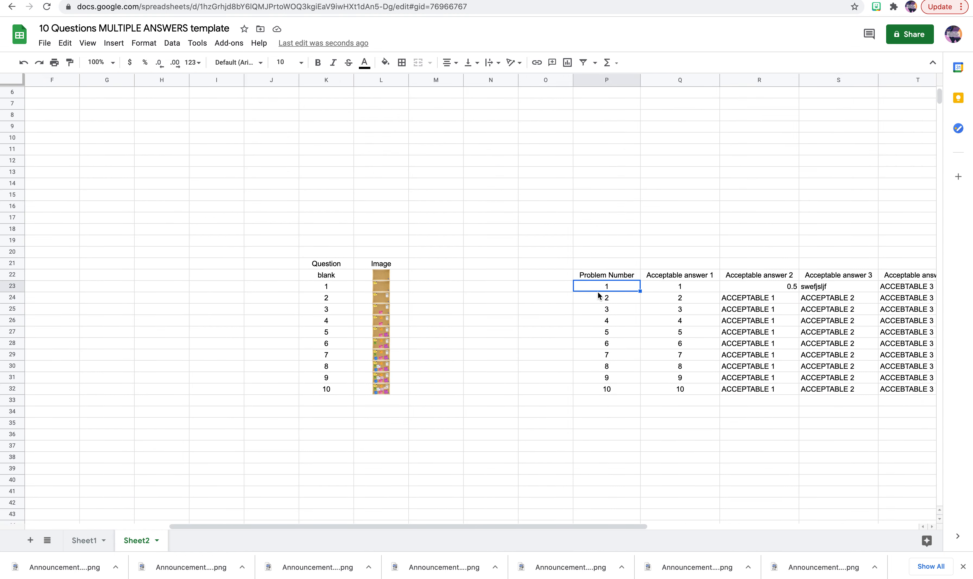
left_click(673, 288)
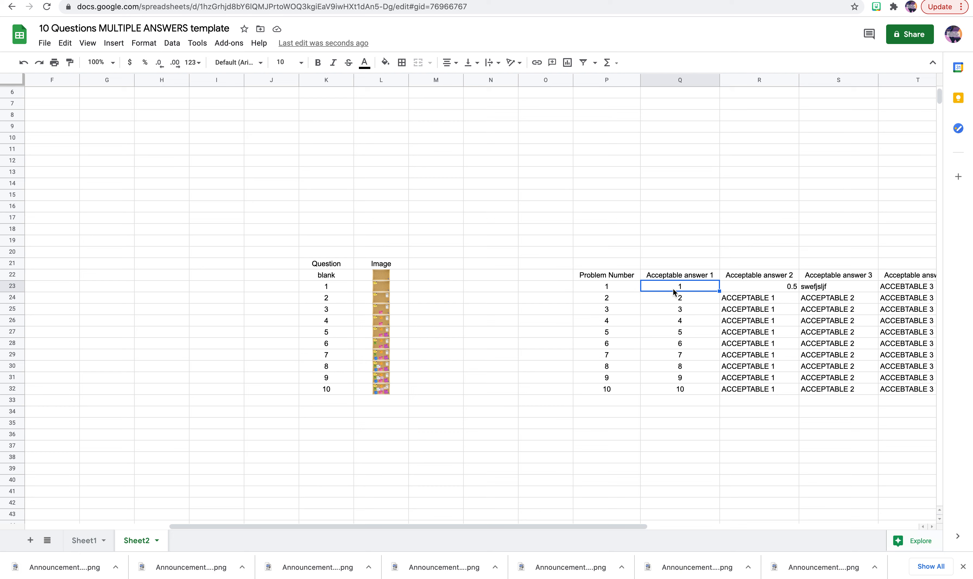
type("14")
left_click(678, 322)
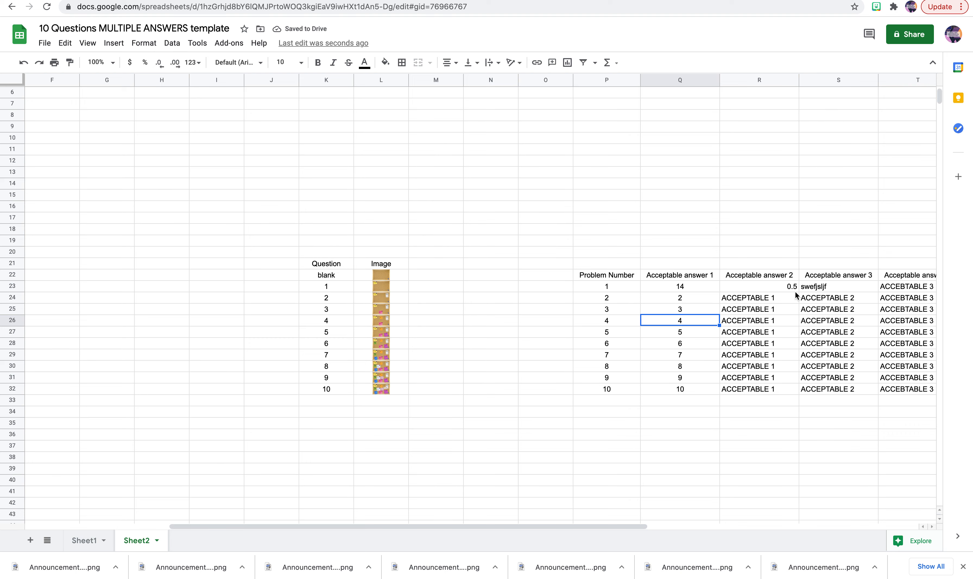
Step: Copy the Acceptable answer 2 and Acceptable answer 3 headings into the cells directly below them in problem 1's row
scroll(764, 370, "right", 3)
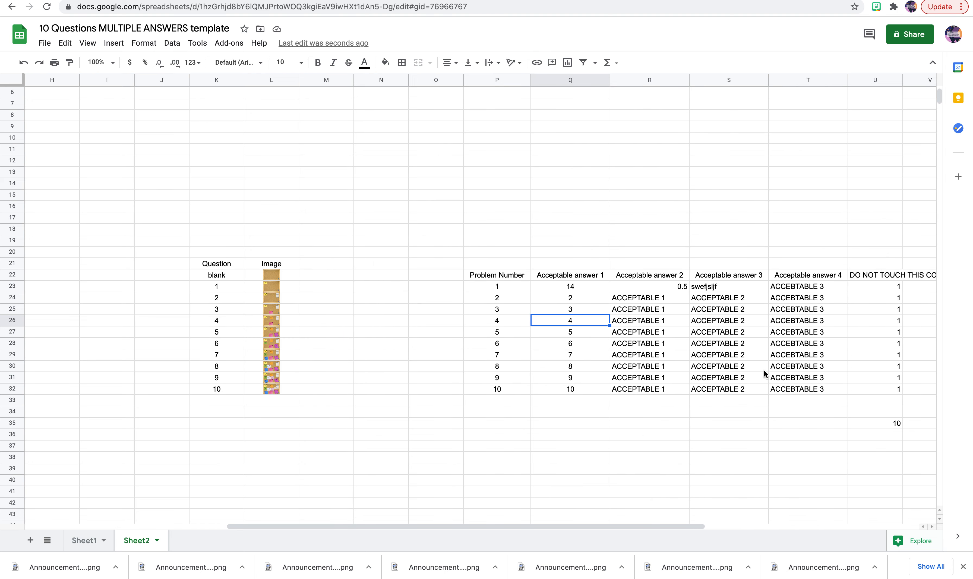
scroll(764, 370, "right", 1)
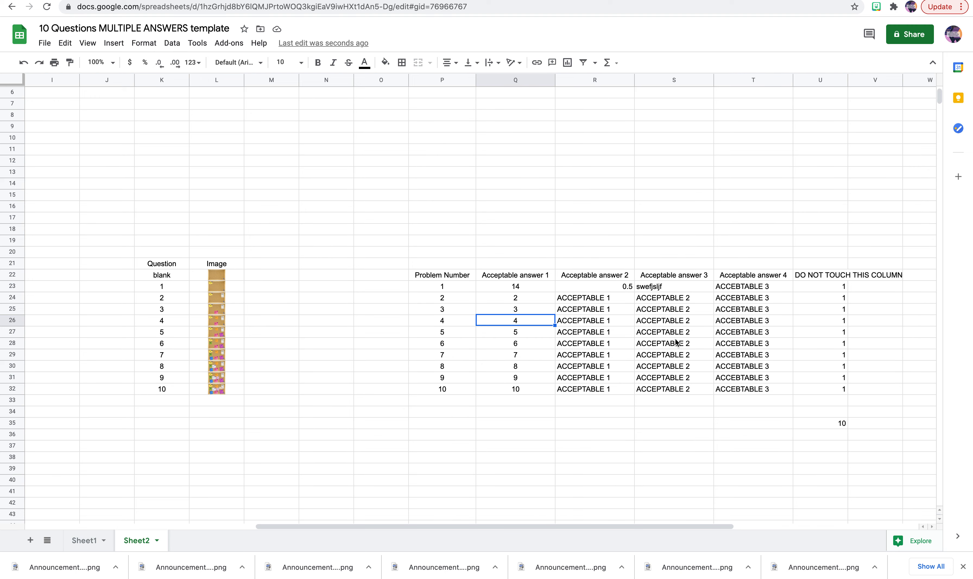
left_click(610, 278)
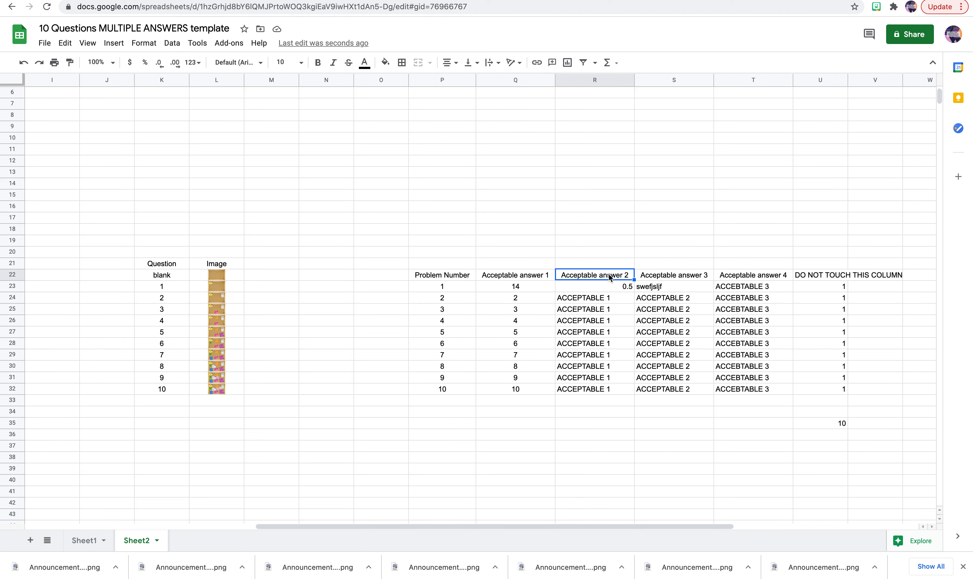
key("ctrl+c")
key("Down")
key("ctrl+v")
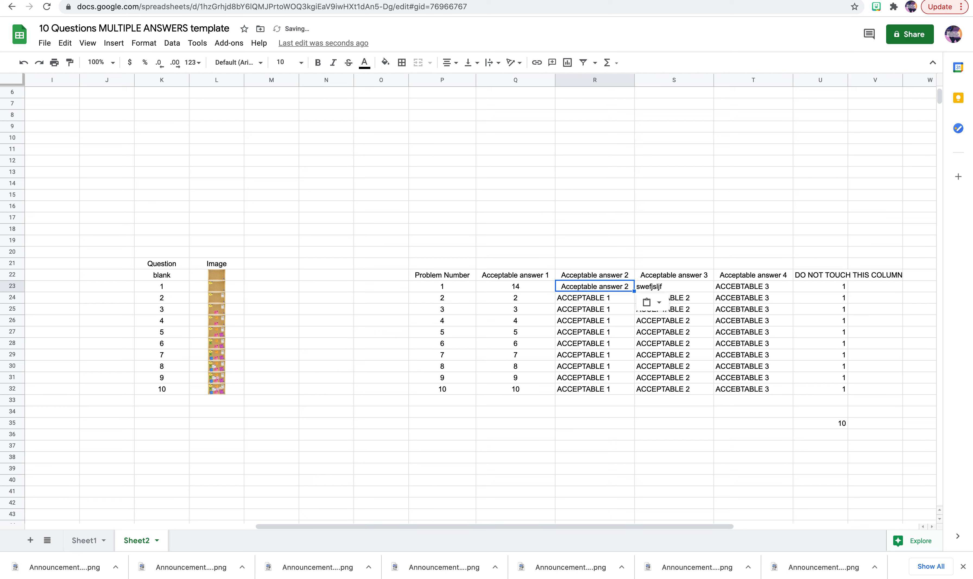
left_click(659, 274)
key("ctrl+c")
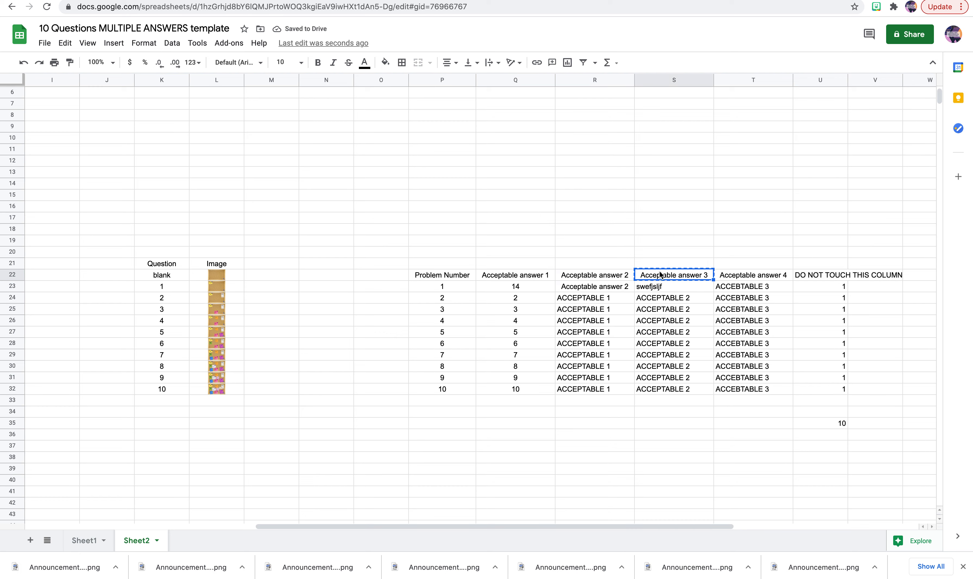
key("Down")
key("ctrl+v")
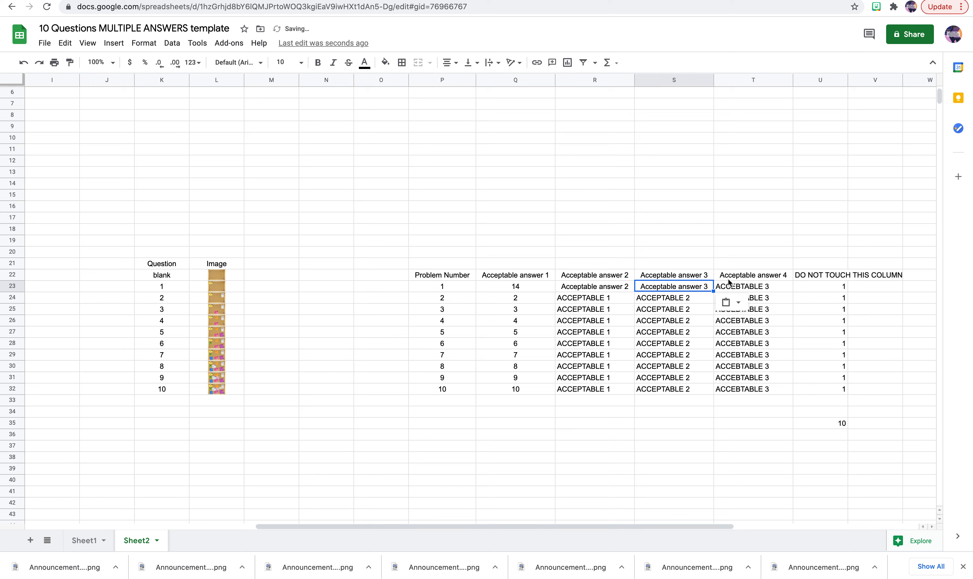
left_click(768, 288)
left_click(766, 276)
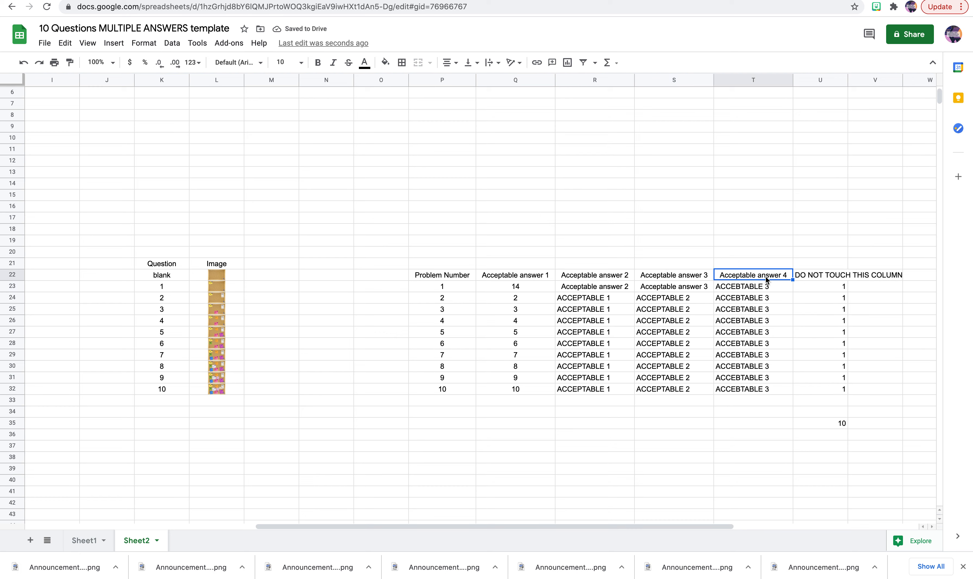
type("c\\")
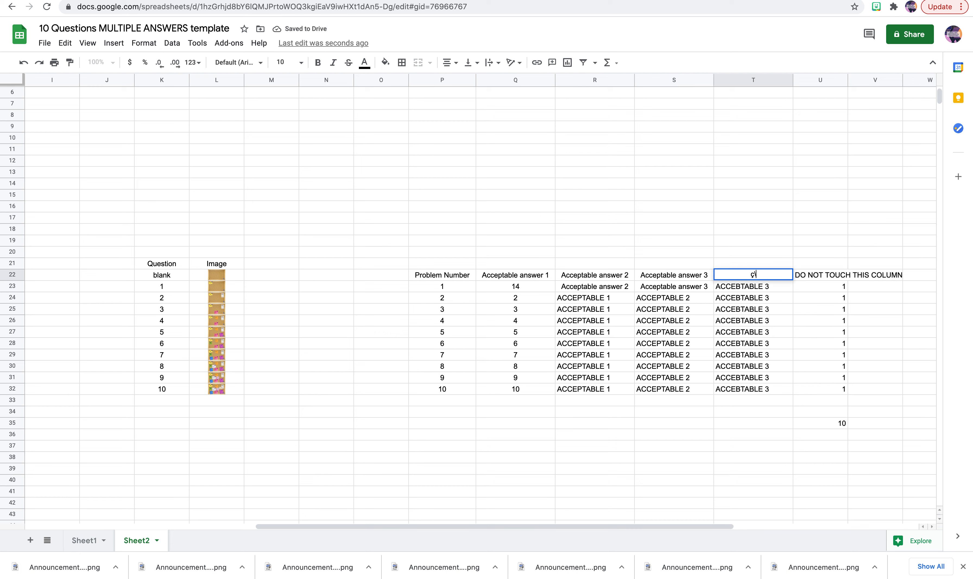
left_click(774, 370)
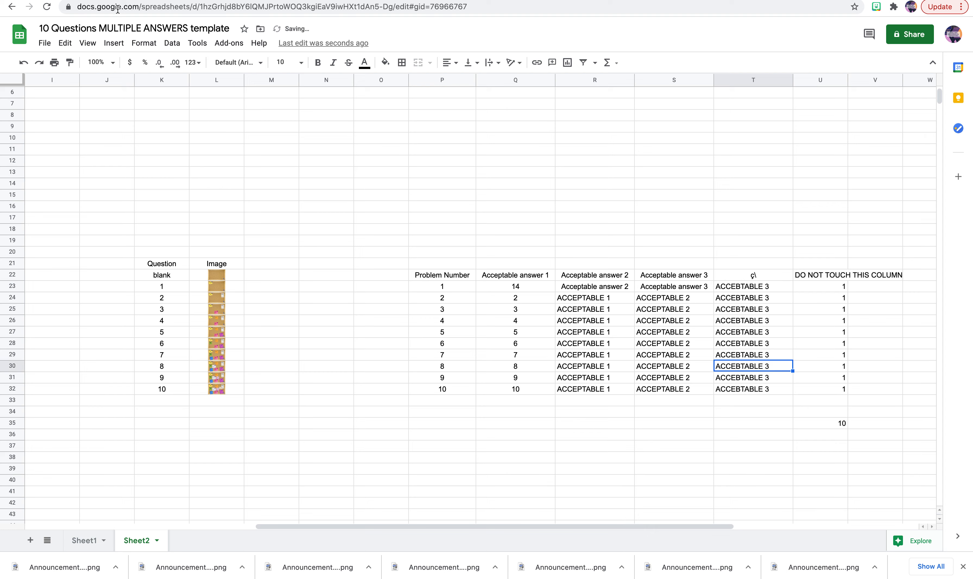
left_click(23, 62)
left_click(769, 311)
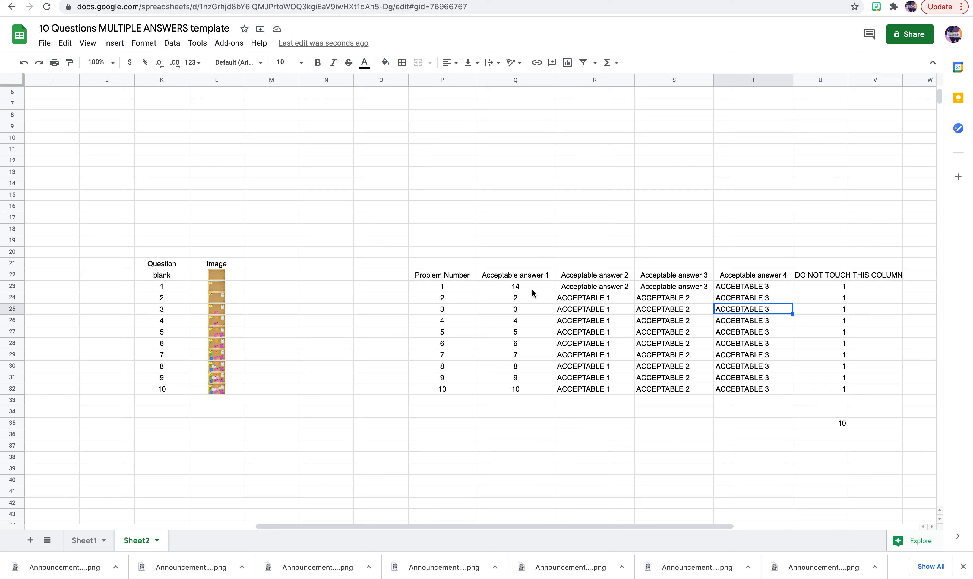
Step: Set problem 1's acceptable answer 2 to 7X2 and its acceptable answer 3 to 14X1
left_click(575, 291)
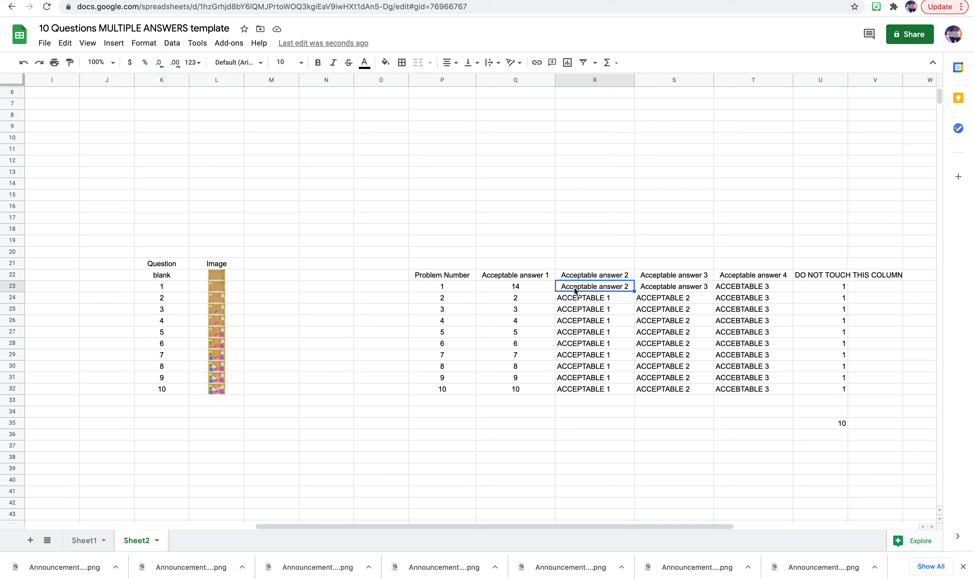
type("7X2")
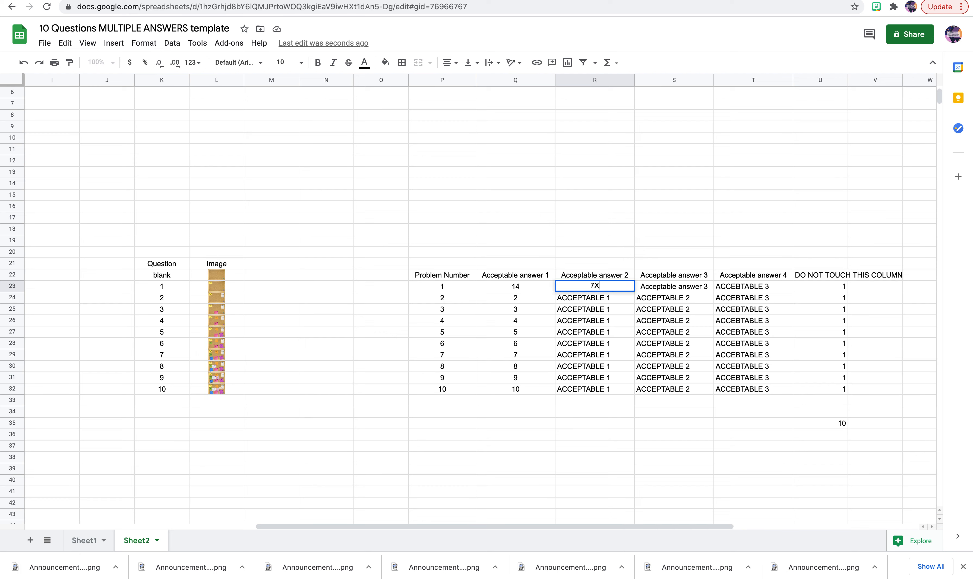
left_click(602, 321)
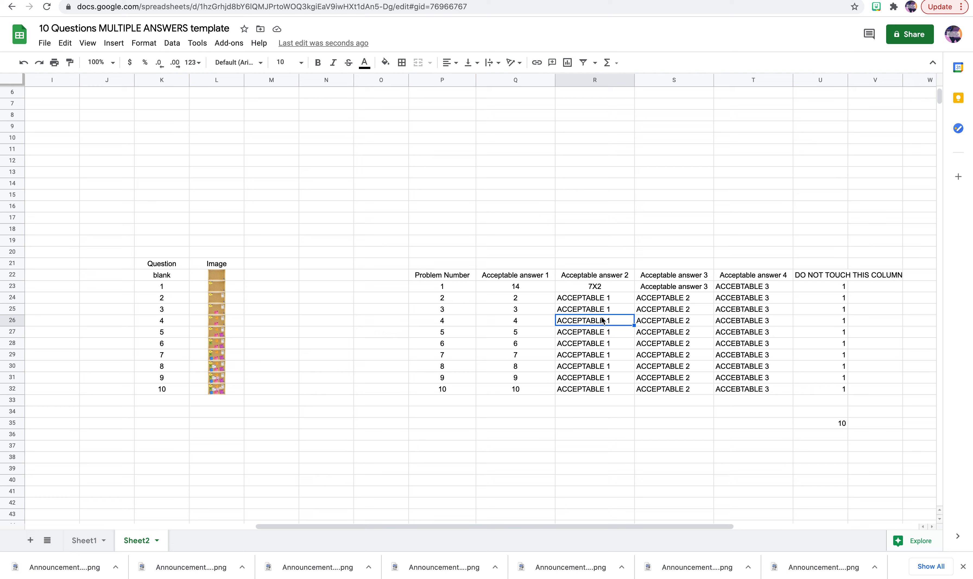
left_click(687, 288)
type("14X1")
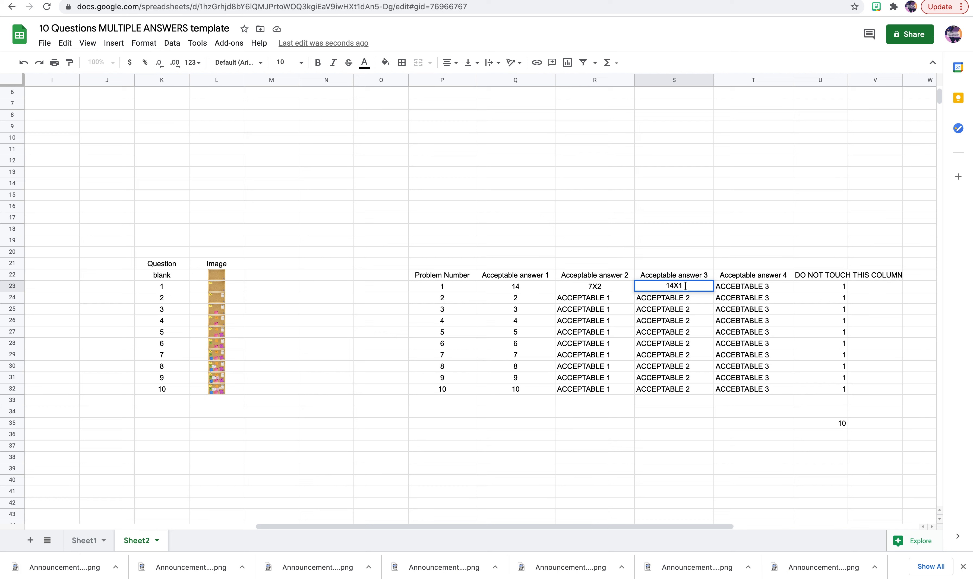
left_click(696, 311)
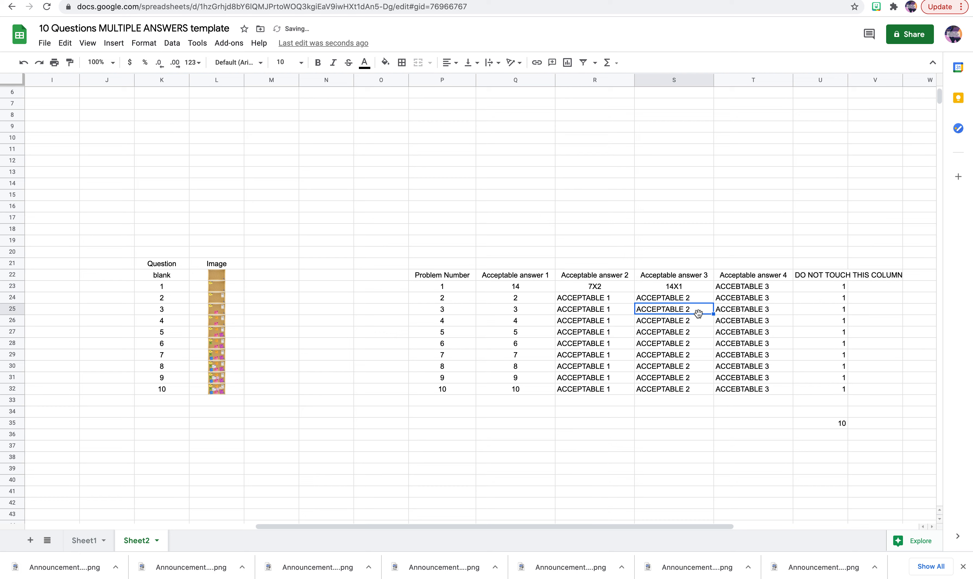
Step: Set acceptable answer 4 of problem 1 to 1X14
left_click(749, 291)
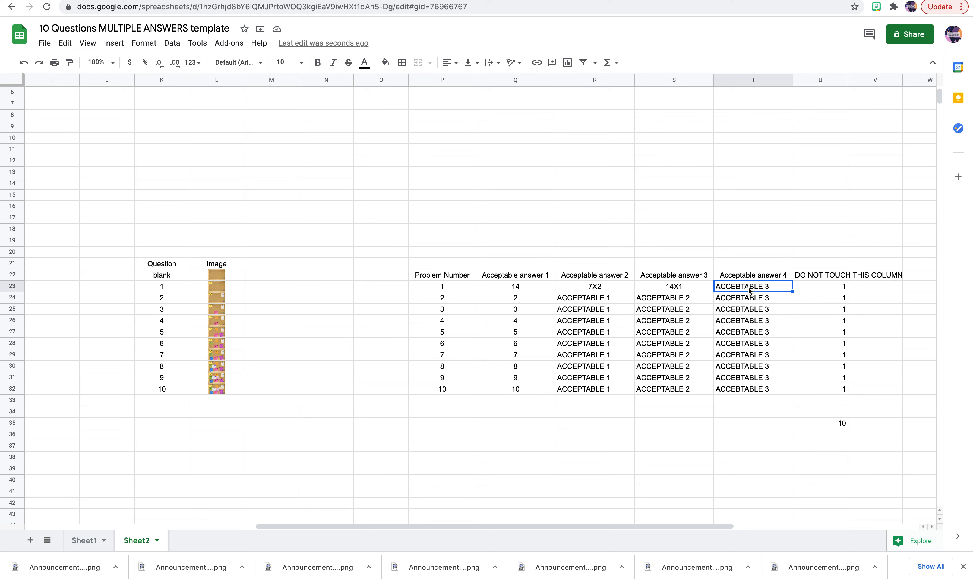
type("1X14")
left_click(761, 324)
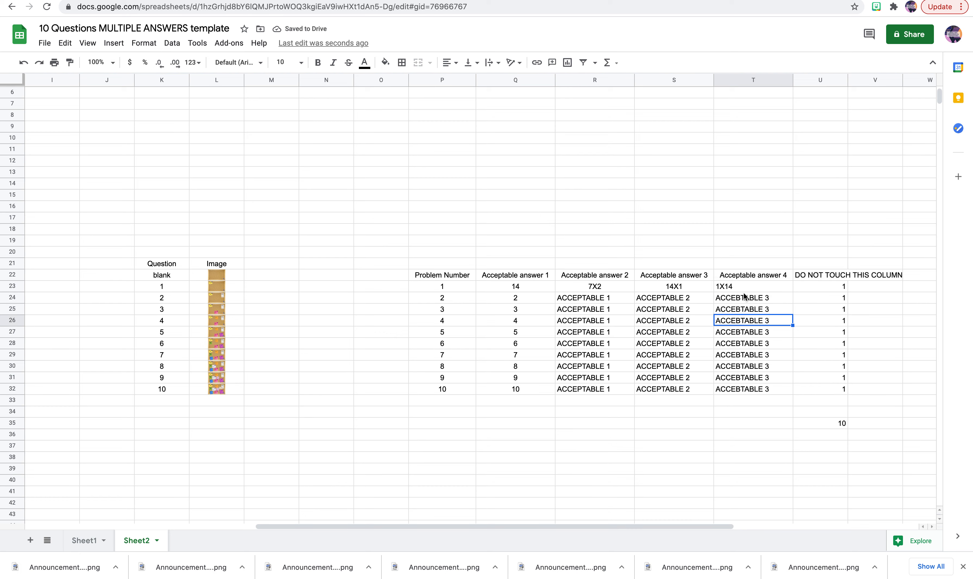
Step: Test the question 1 answer cell on Sheet1 with the alternative answer 1X14 and the wrong answer 17
left_click(91, 540)
left_click(225, 188)
type("1X`")
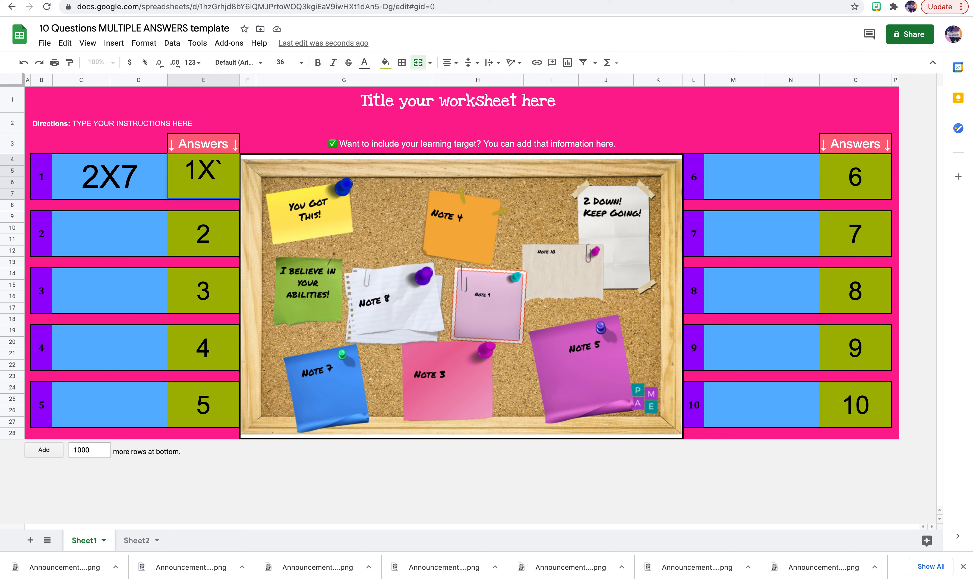
key("BackSpace")
type("15")
key("BackSpace")
type("4")
key("Return")
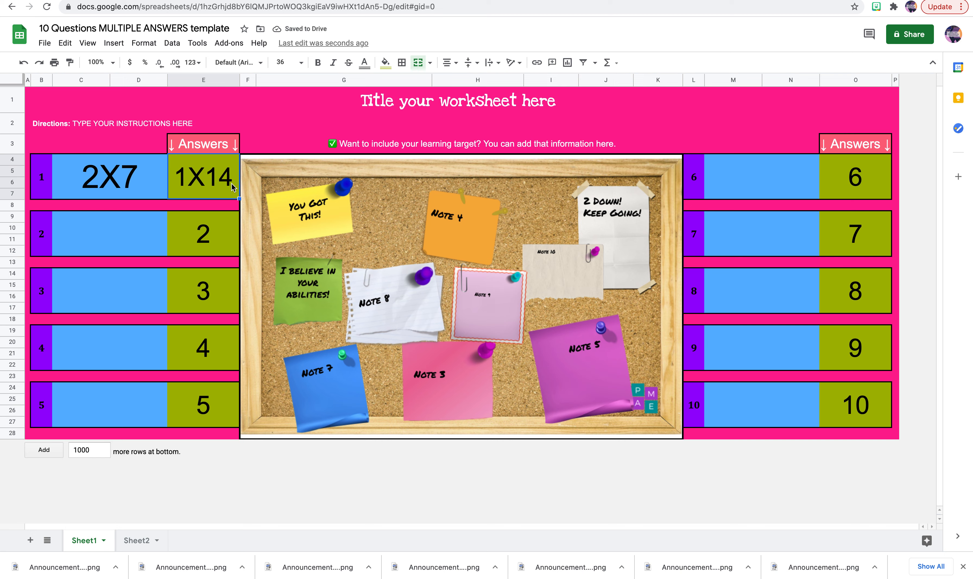
type("17")
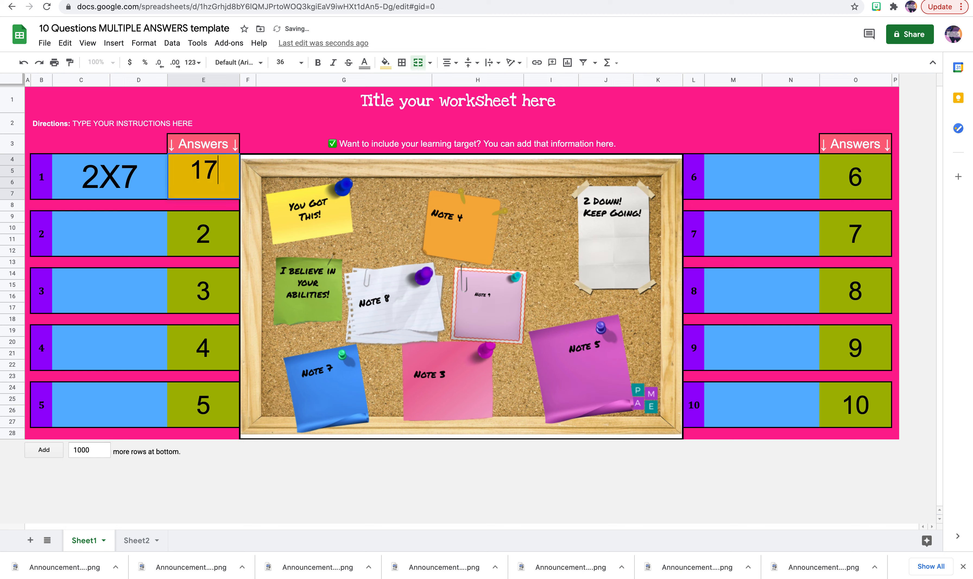
left_click(227, 248)
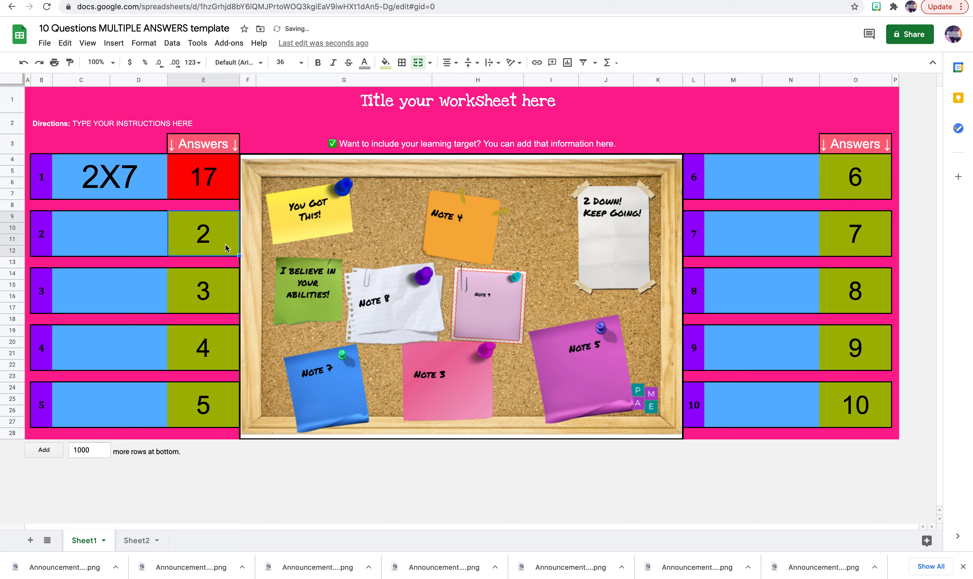
Step: Replace the wrong answer to question 1 with 14
left_click(205, 192)
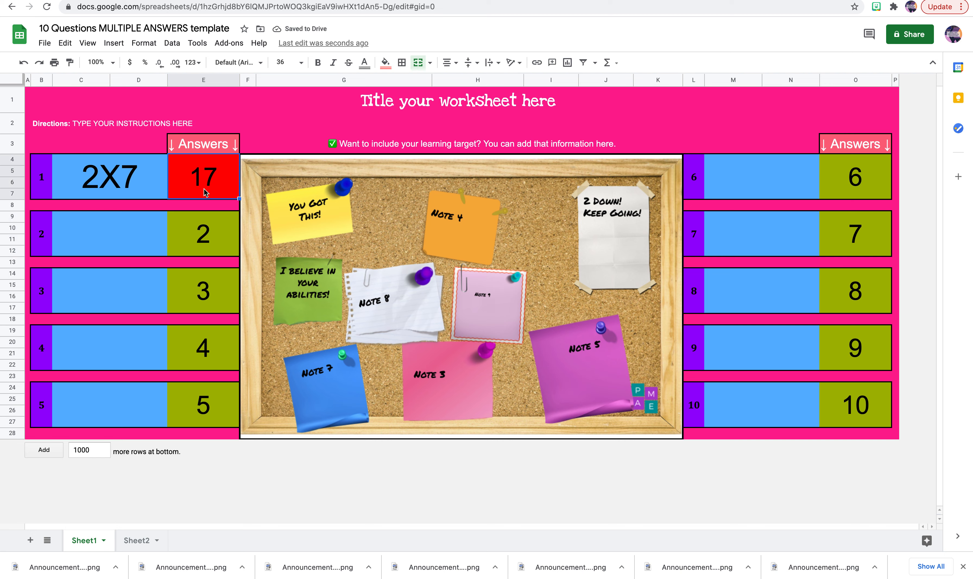
type("14")
left_click(201, 233)
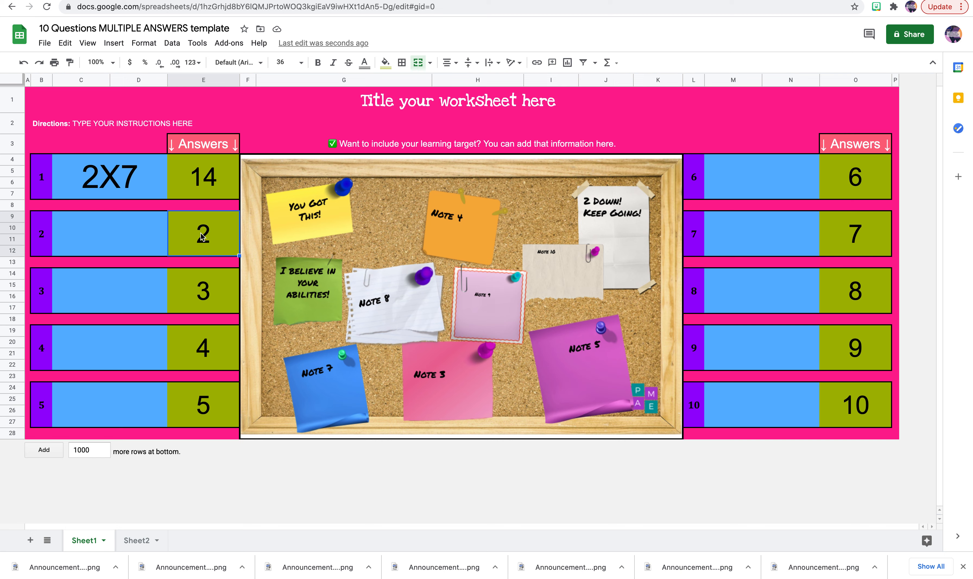
Step: Enter "What is the color of the sky?" as the question text in the blue cell of question 2
double_click(153, 241)
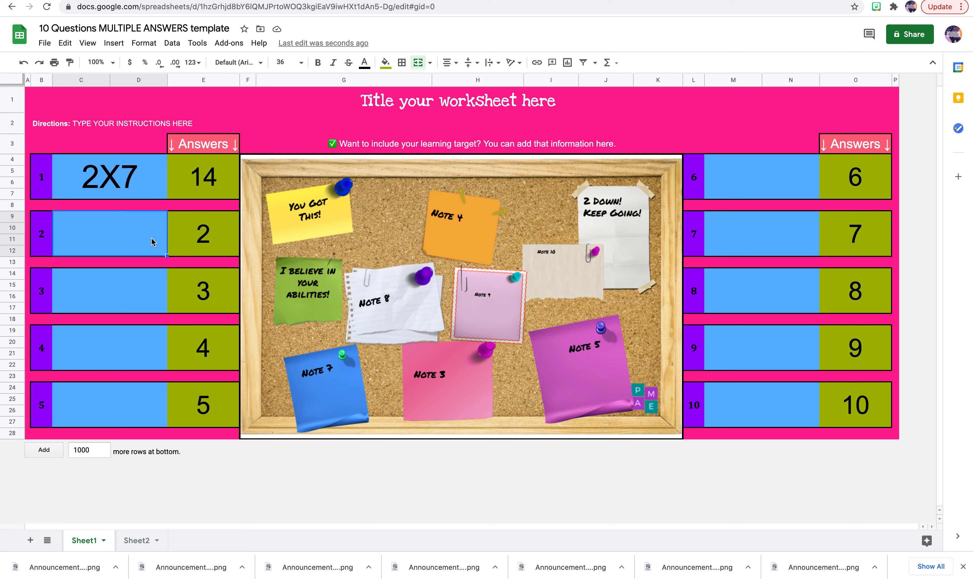
type("What is the color of the sky?")
left_click(141, 289)
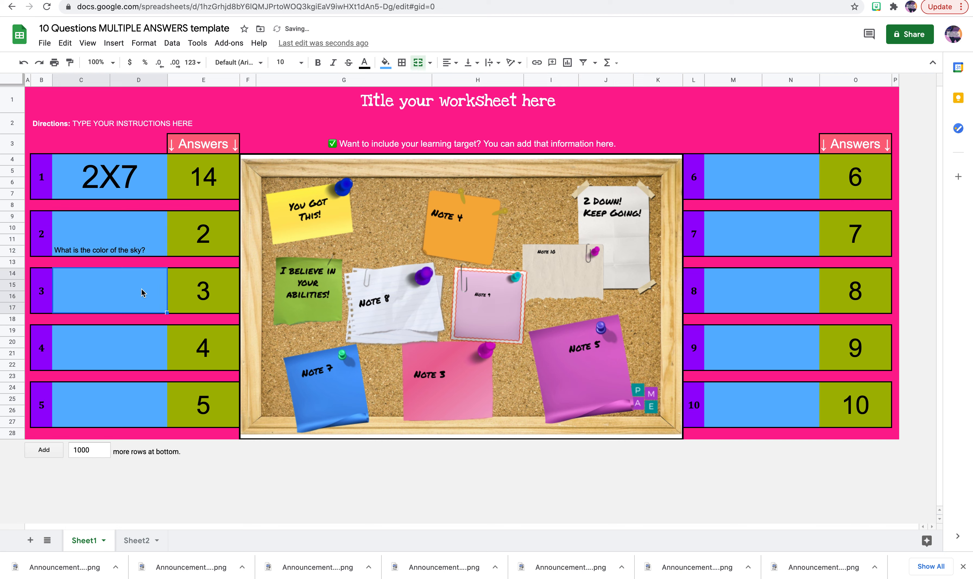
Step: Set the font size of the question 2 text to 18 and keep its cell selected
left_click(138, 245)
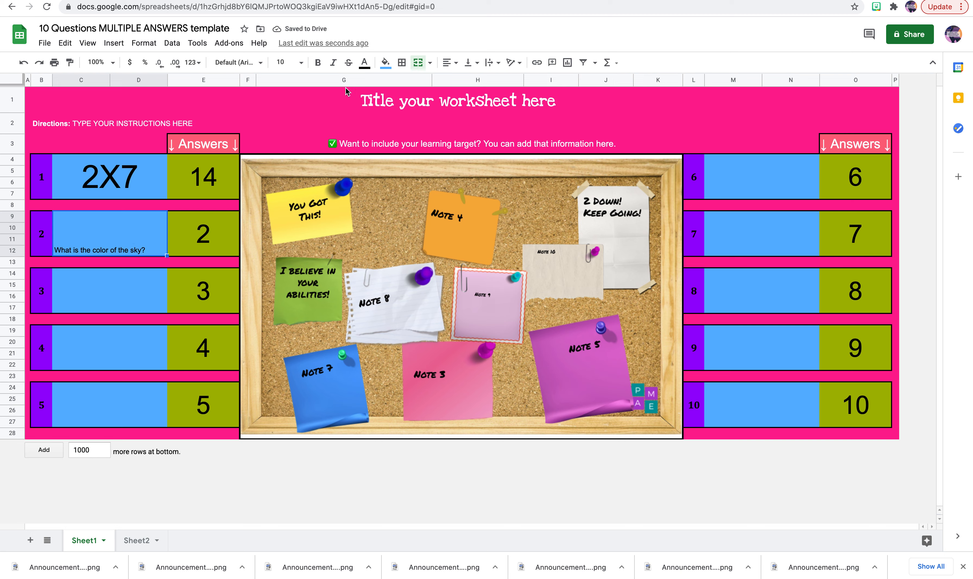
left_click(301, 64)
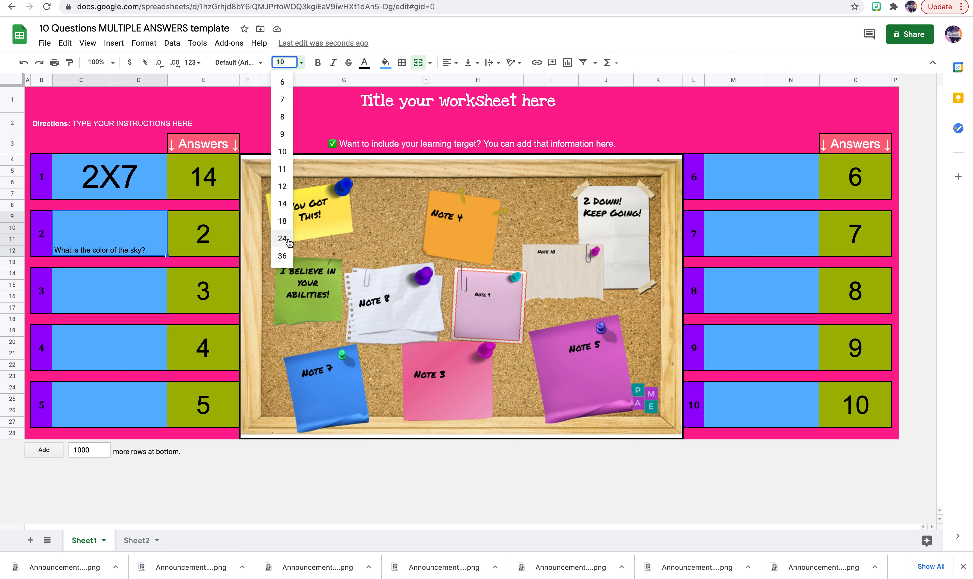
left_click(283, 222)
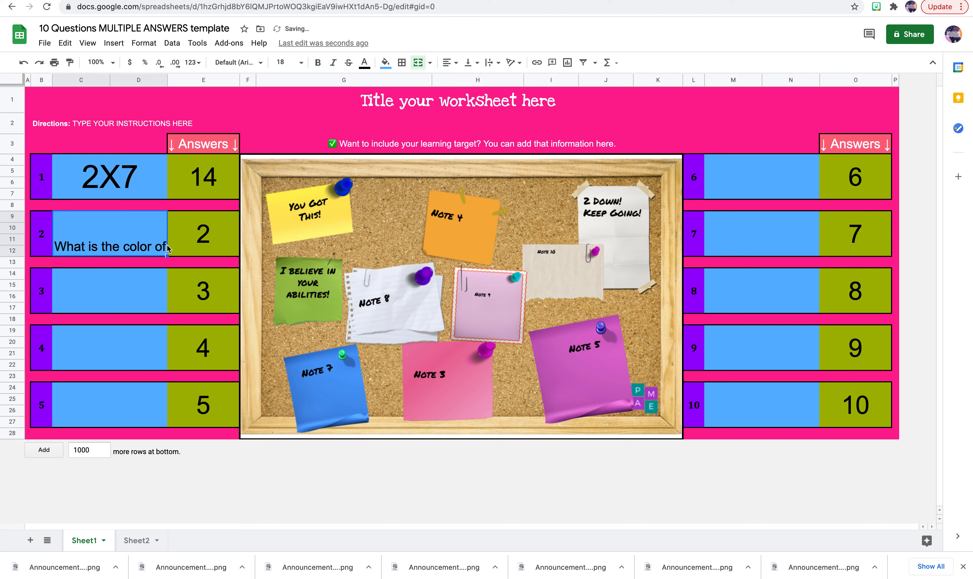
left_click(141, 279)
left_click(143, 239)
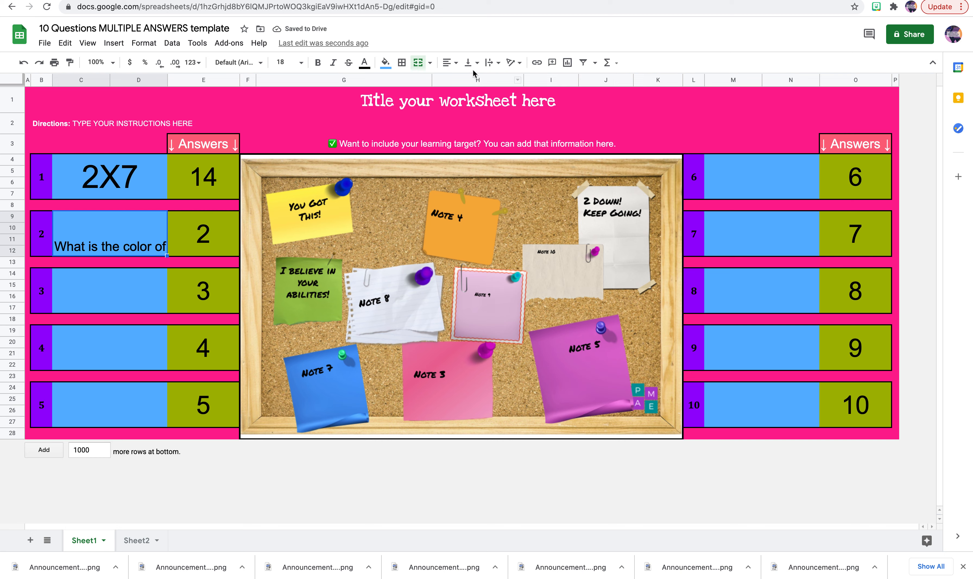